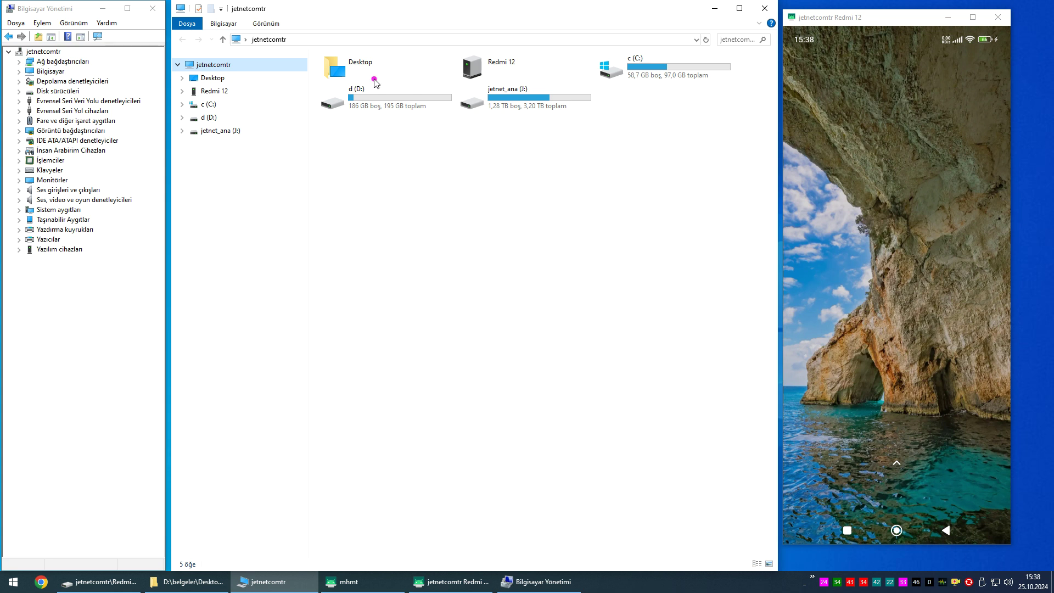
Open the Redmi 12's internal shared storage in the file explorer, then return to the phone's top level
{"action": "left_click", "coordinate": [384, 94]}
{"action": "left_click", "coordinate": [541, 110]}
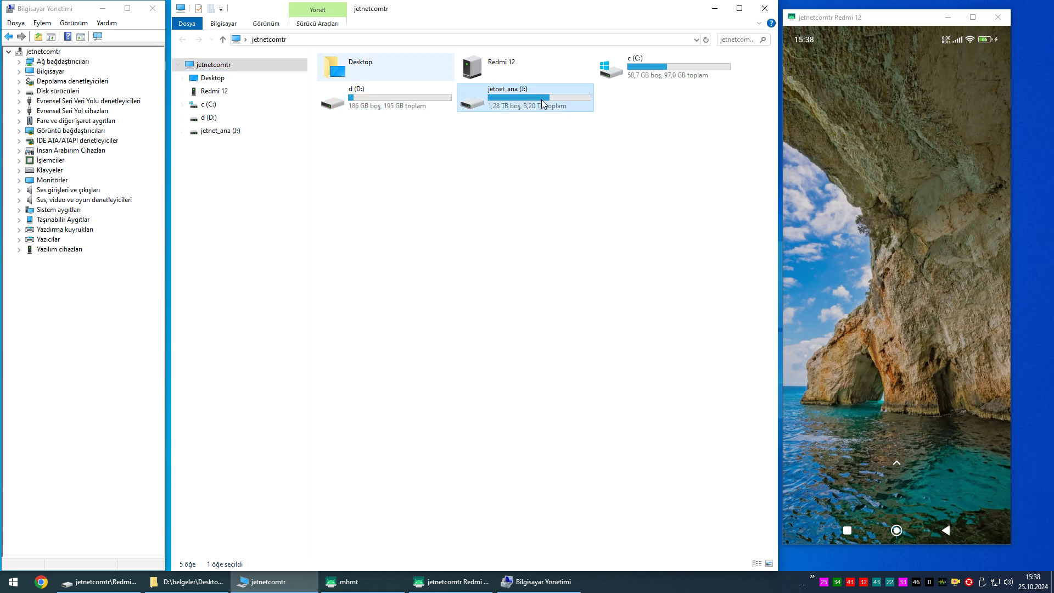
{"action": "left_click", "coordinate": [224, 96]}
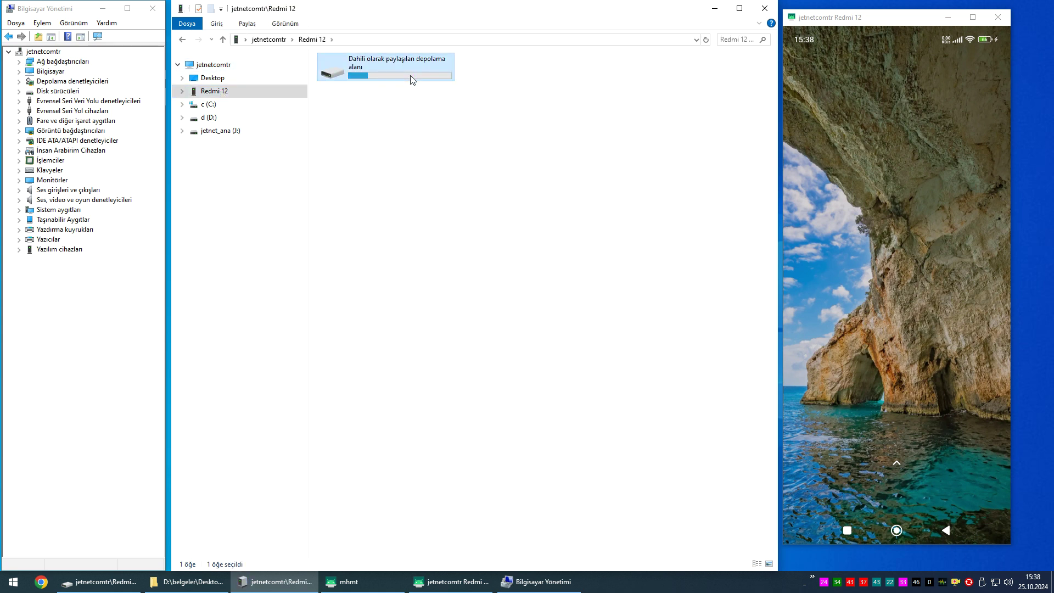
{"action": "double_click", "coordinate": [412, 77]}
{"action": "left_click", "coordinate": [223, 39]}
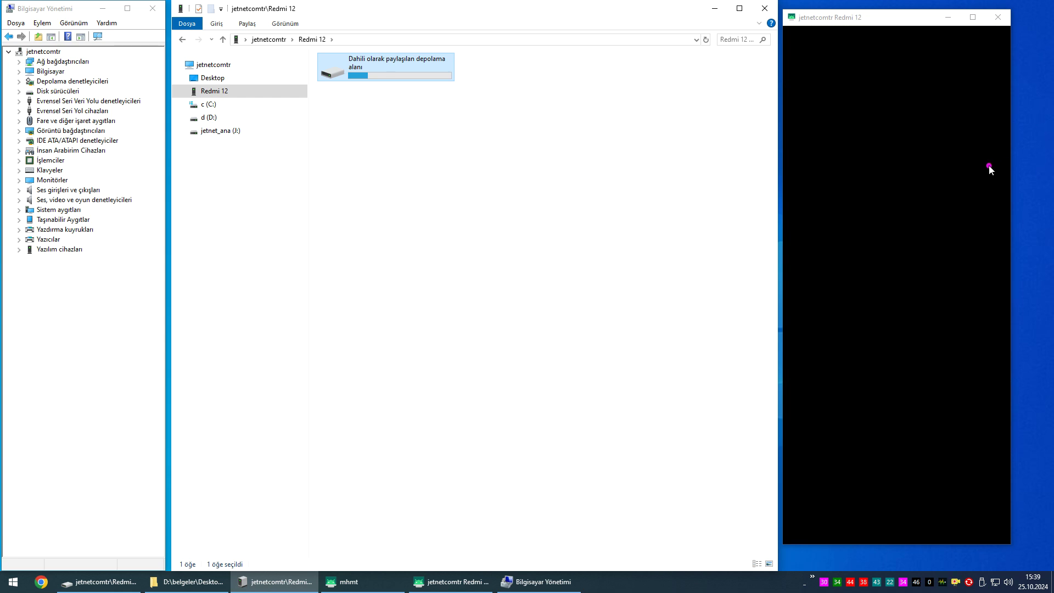
Wake the mirrored Redmi 12 phone and unlock it to the home screen
{"action": "left_click", "coordinate": [965, 182]}
{"action": "left_click", "coordinate": [962, 181]}
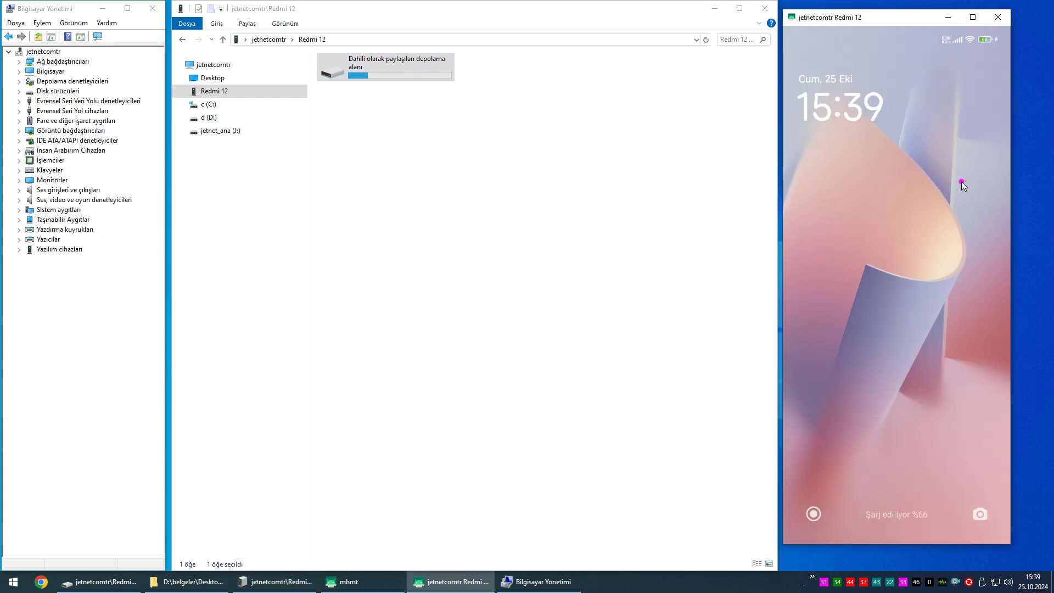
{"action": "left_click_drag", "start_coordinate": [908, 379], "coordinate": [918, 245]}
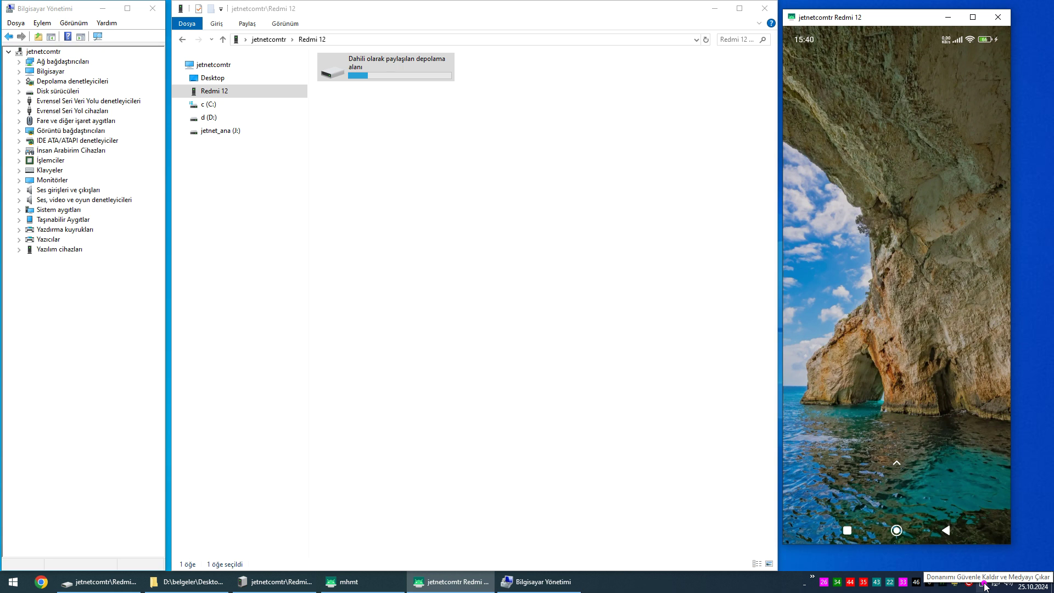
Open Telefon hakkında in the phone's Ayarlar and activate developer mode through the OS sürüm entry
{"action": "left_click", "coordinate": [898, 462]}
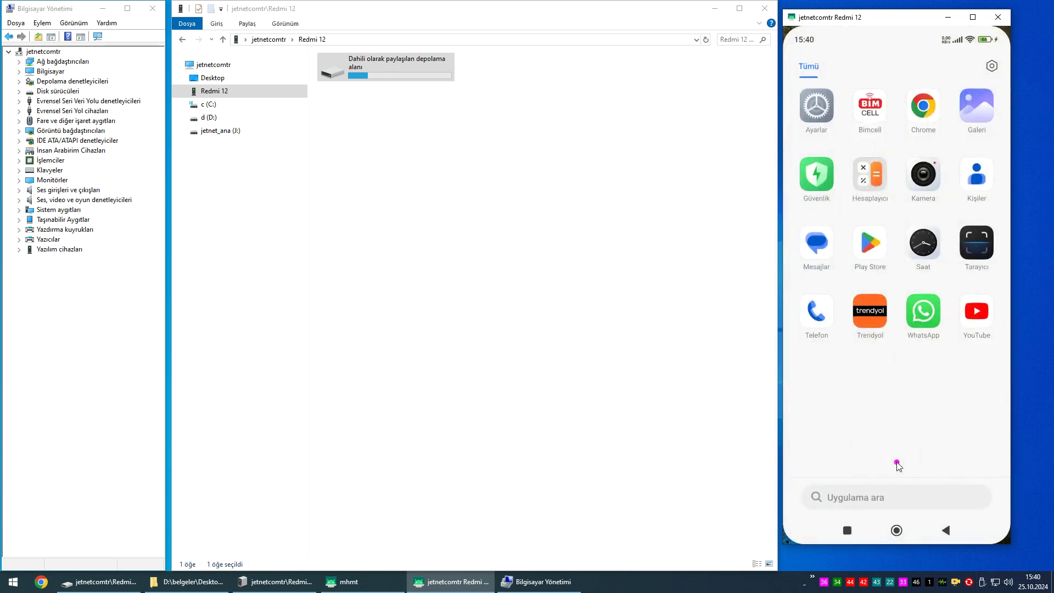
{"action": "left_click", "coordinate": [823, 118]}
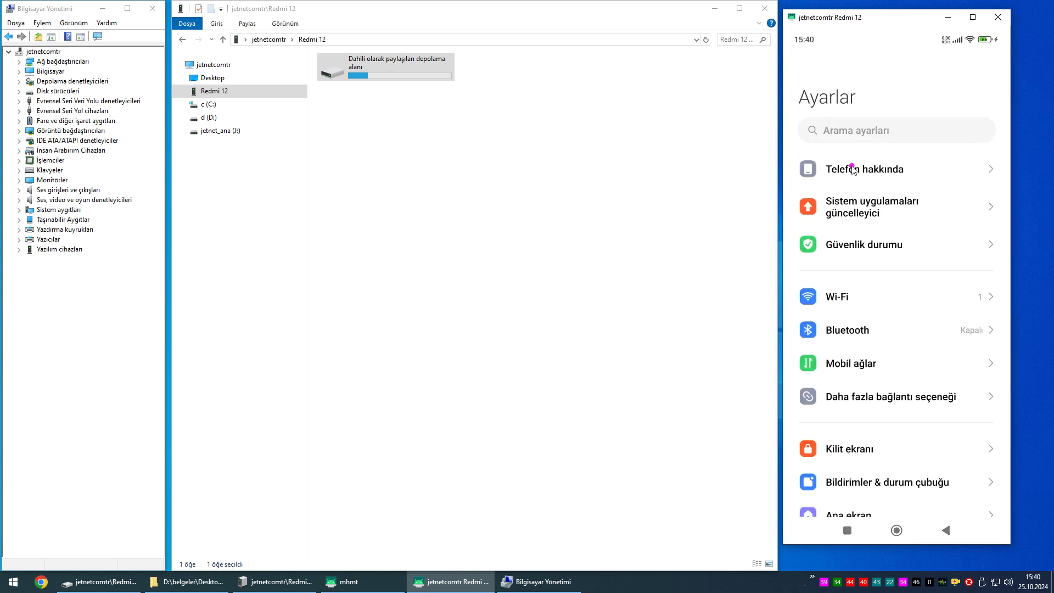
{"action": "left_click", "coordinate": [853, 170]}
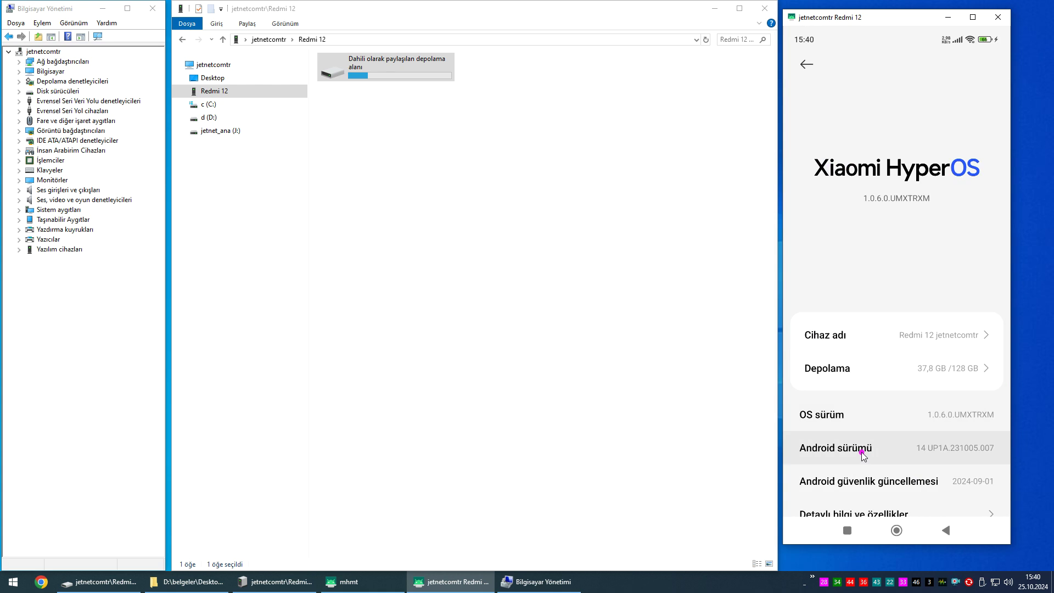
{"action": "left_click", "coordinate": [861, 413]}
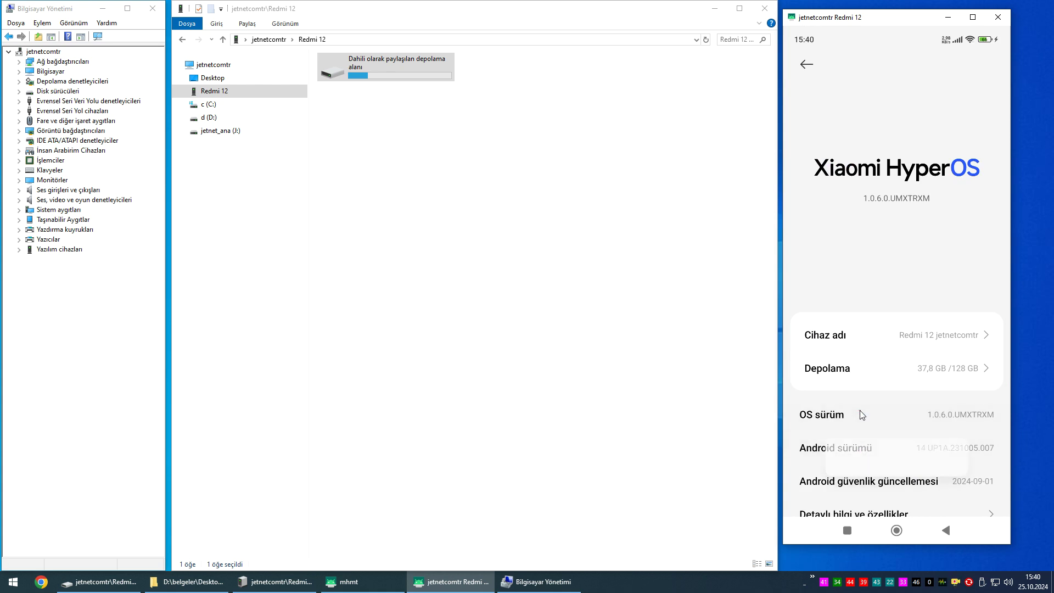
{"action": "left_click", "coordinate": [863, 411]}
{"action": "left_click", "coordinate": [876, 439]}
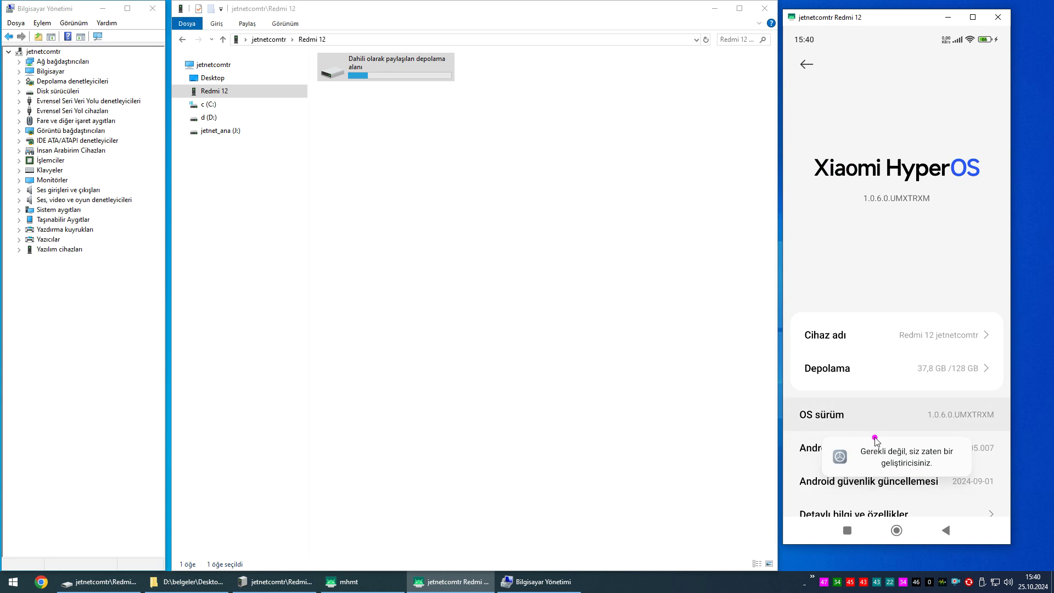
{"action": "left_click", "coordinate": [870, 423]}
{"action": "left_click", "coordinate": [873, 199]}
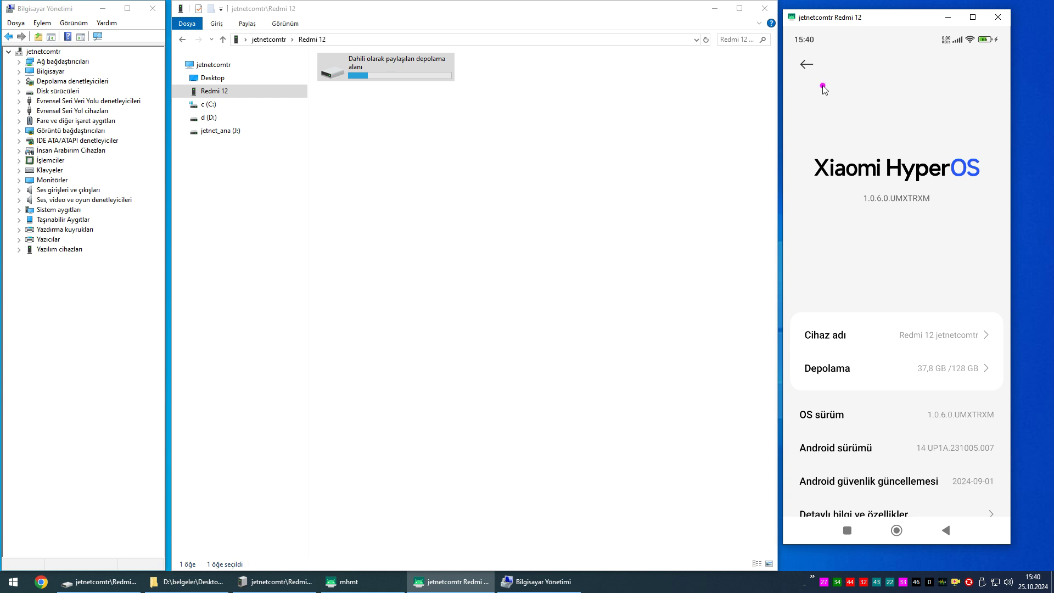
Return to the main settings list and open Geliştirici seçenekleri under Ek ayarlar, keeping developer options switched on
{"action": "left_click", "coordinate": [806, 64]}
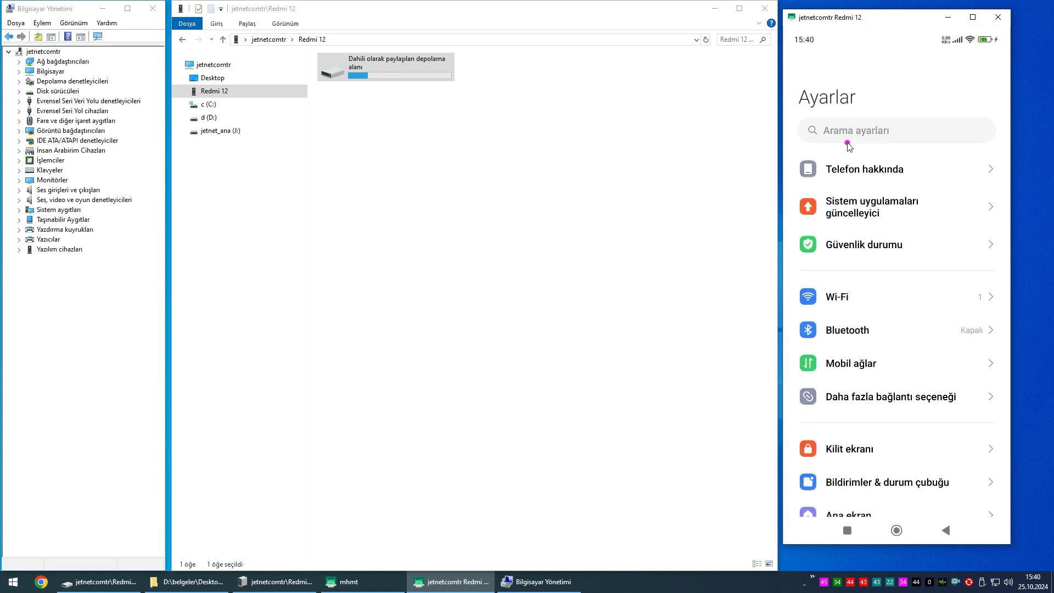
{"action": "scroll", "coordinate": [852, 366], "scroll_direction": "down", "scroll_amount": 1}
{"action": "scroll", "coordinate": [851, 367], "scroll_direction": "down", "scroll_amount": 5}
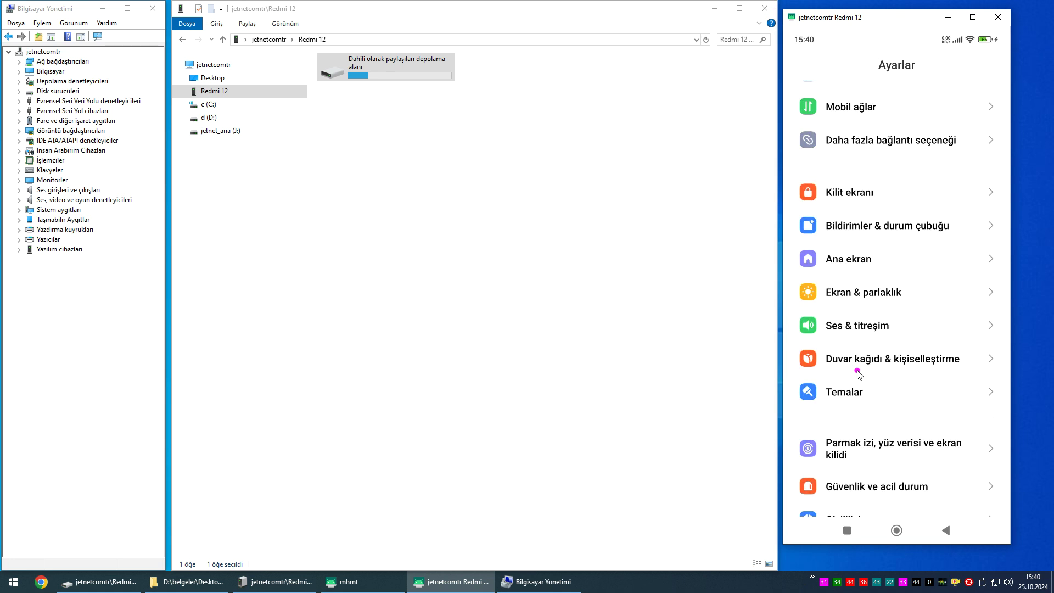
{"action": "scroll", "coordinate": [859, 368], "scroll_direction": "down", "scroll_amount": 1}
{"action": "scroll", "coordinate": [875, 395], "scroll_direction": "down", "scroll_amount": 7}
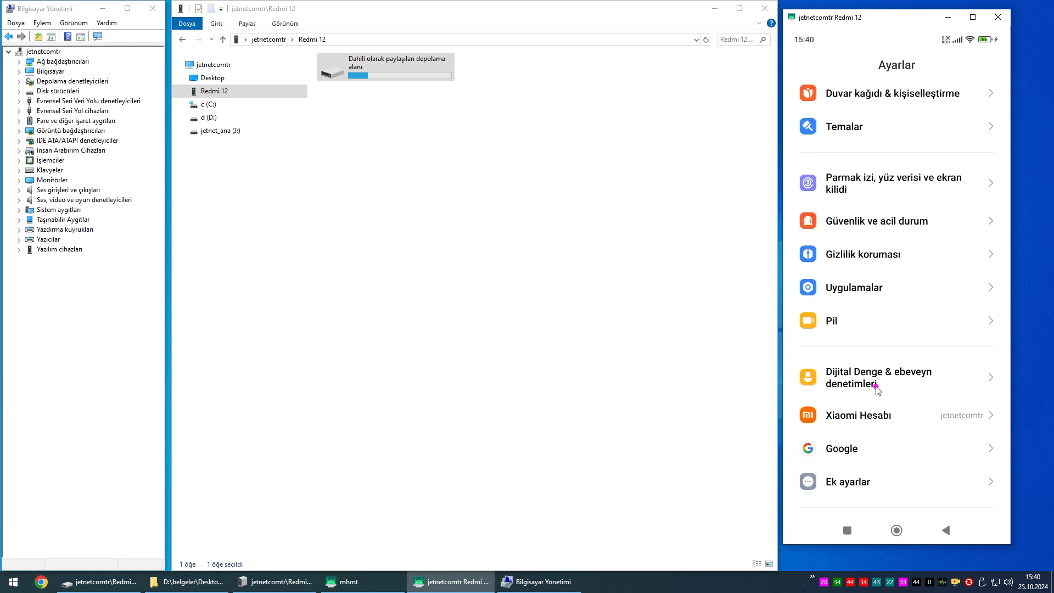
{"action": "scroll", "coordinate": [877, 391], "scroll_direction": "down", "scroll_amount": 2}
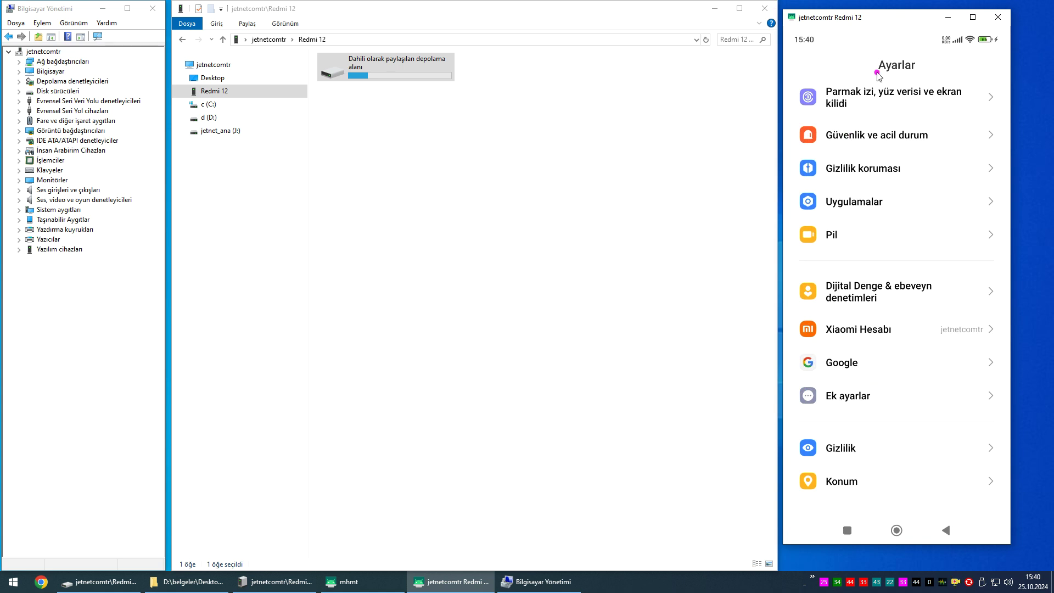
{"action": "left_click", "coordinate": [853, 397]}
{"action": "scroll", "coordinate": [855, 399], "scroll_direction": "down", "scroll_amount": 6}
{"action": "left_click", "coordinate": [849, 397]}
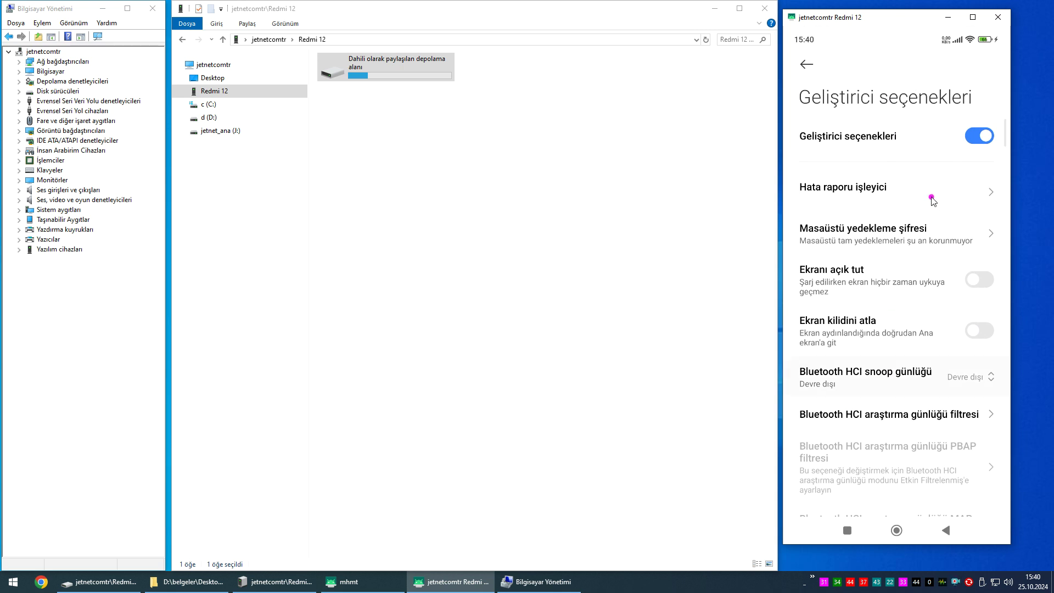
{"action": "left_click", "coordinate": [983, 132]}
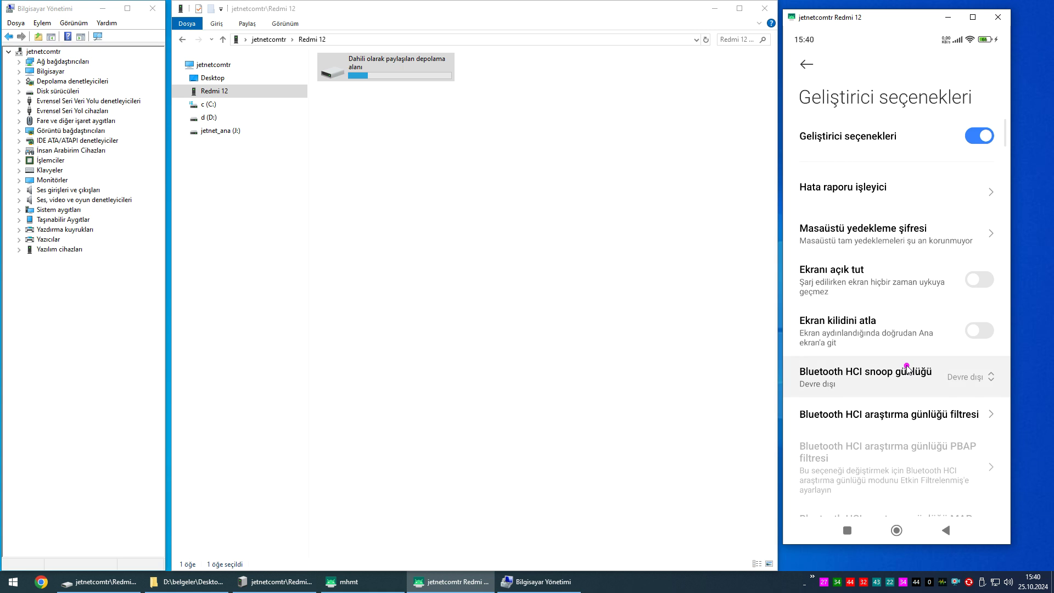
Examine the Hata ayıklama section of the developer options, including USB hata ayıklaması, USB üzerinden yükle and the security-settings debugging option
{"action": "scroll", "coordinate": [912, 370], "scroll_direction": "down", "scroll_amount": 5}
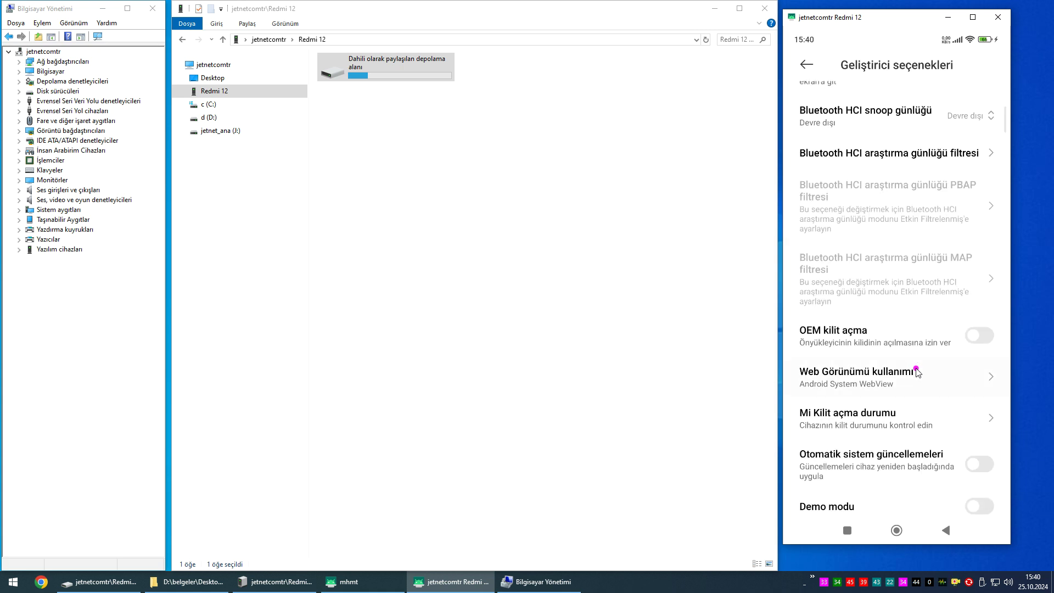
{"action": "scroll", "coordinate": [920, 369], "scroll_direction": "down", "scroll_amount": 3}
{"action": "scroll", "coordinate": [921, 370], "scroll_direction": "down", "scroll_amount": 2}
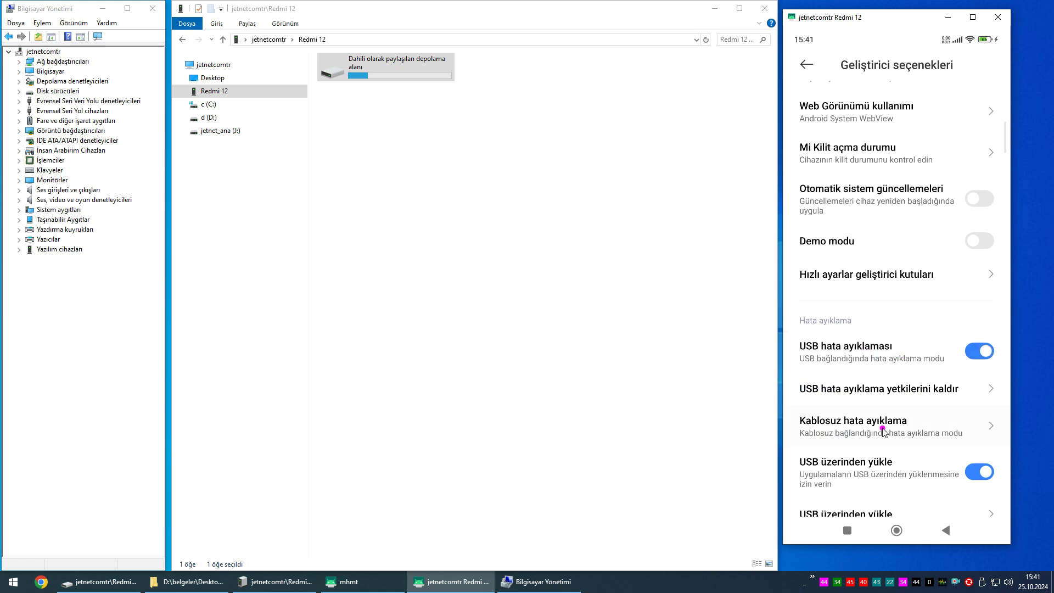
{"action": "scroll", "coordinate": [889, 423], "scroll_direction": "down", "scroll_amount": 2}
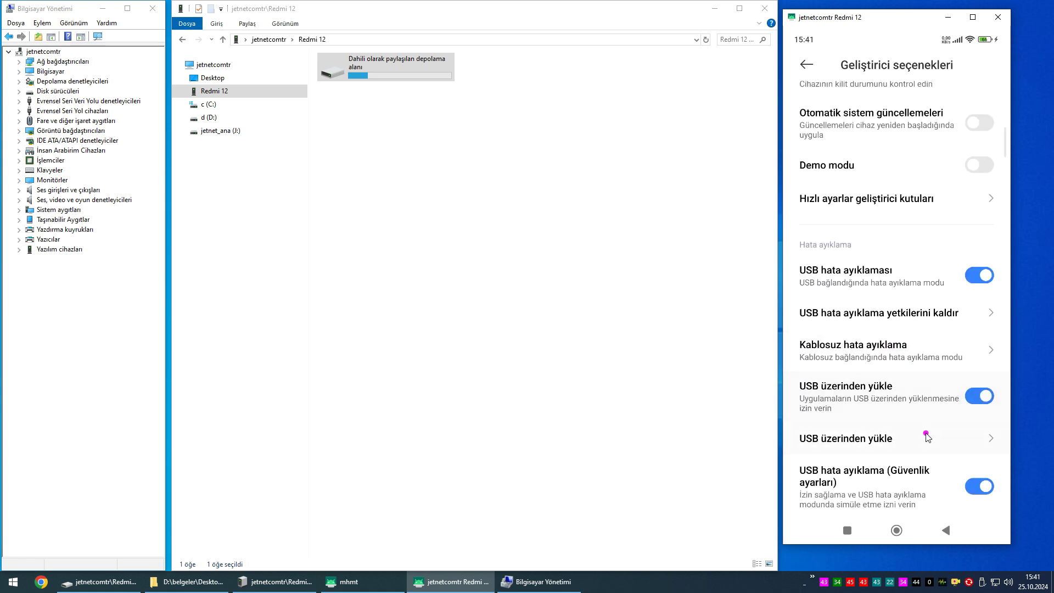
{"action": "scroll", "coordinate": [929, 435], "scroll_direction": "down", "scroll_amount": 3}
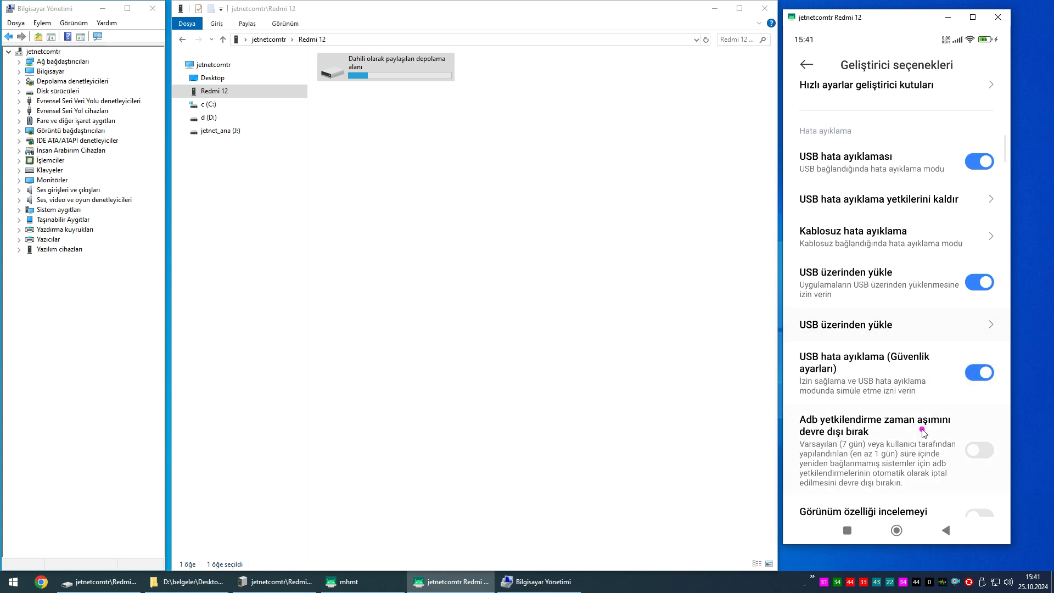
{"action": "scroll", "coordinate": [927, 440], "scroll_direction": "down", "scroll_amount": 4}
{"action": "scroll", "coordinate": [927, 449], "scroll_direction": "down", "scroll_amount": 4}
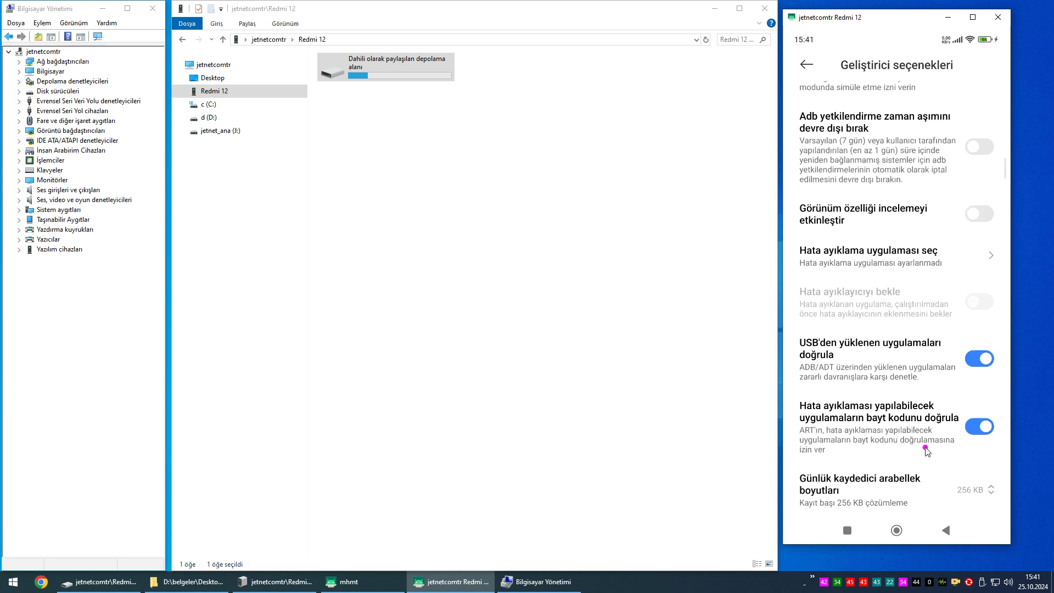
{"action": "scroll", "coordinate": [891, 354], "scroll_direction": "down", "scroll_amount": 5}
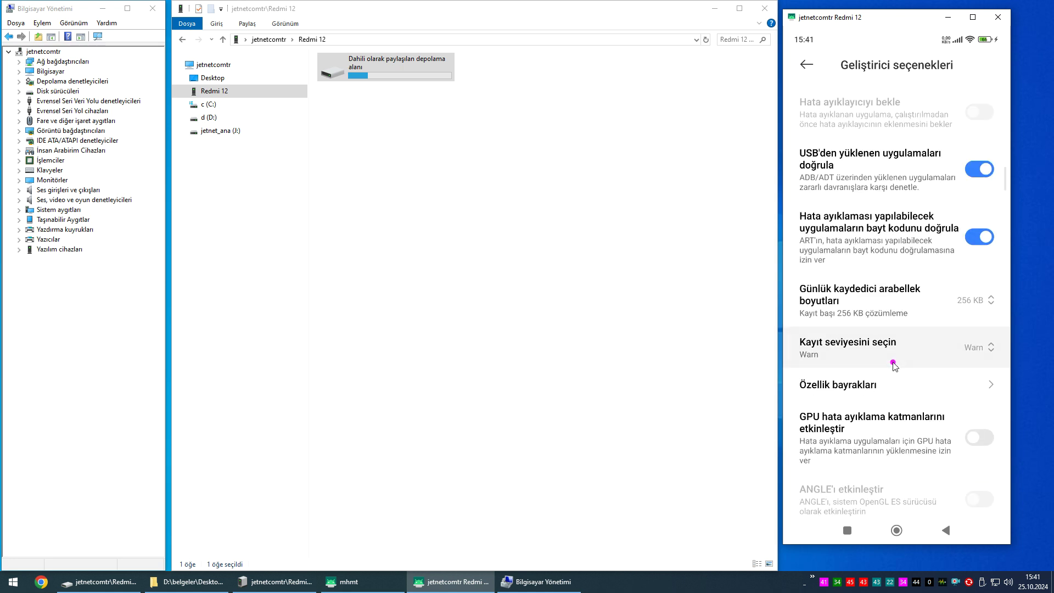
Check which mode is selected under Varsayılan USB yapılandırması in the developer options and return to the list
{"action": "scroll", "coordinate": [895, 384], "scroll_direction": "down", "scroll_amount": 12}
{"action": "scroll", "coordinate": [898, 389], "scroll_direction": "down", "scroll_amount": 10}
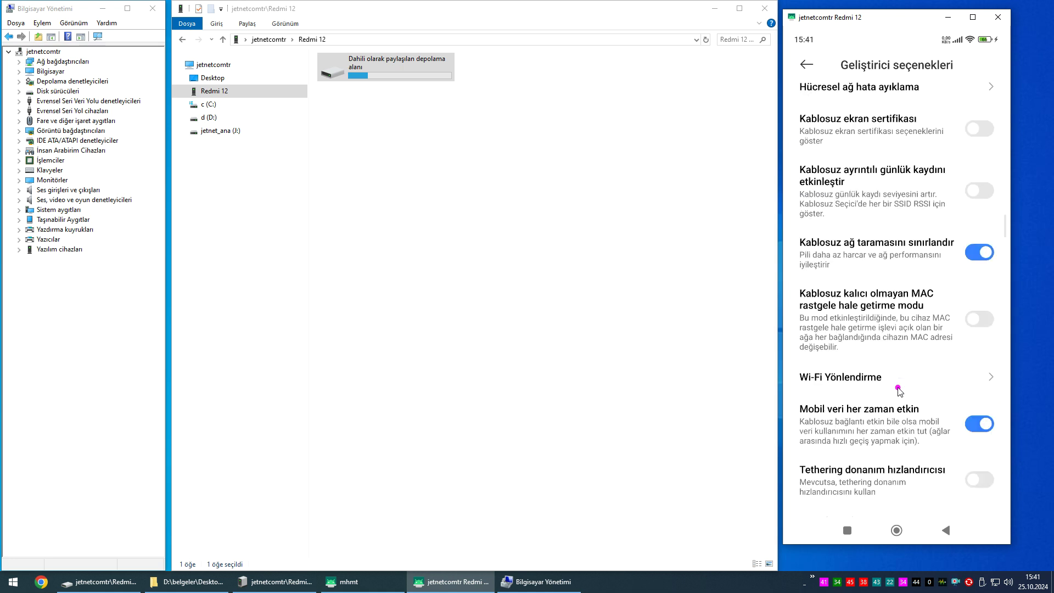
{"action": "scroll", "coordinate": [899, 390], "scroll_direction": "down", "scroll_amount": 1}
{"action": "scroll", "coordinate": [901, 389], "scroll_direction": "down", "scroll_amount": 6}
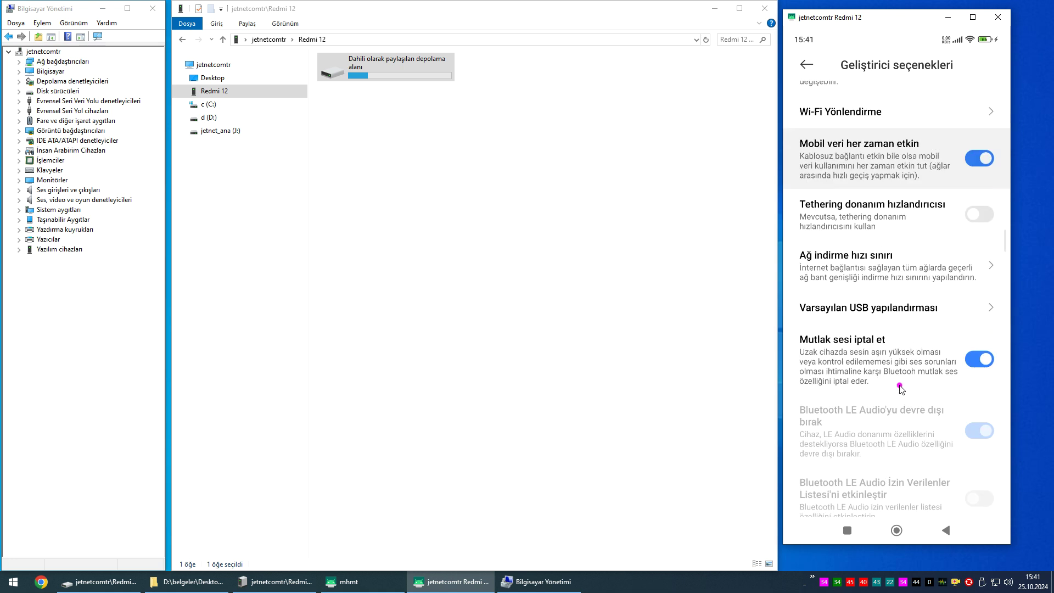
{"action": "left_click", "coordinate": [878, 312]}
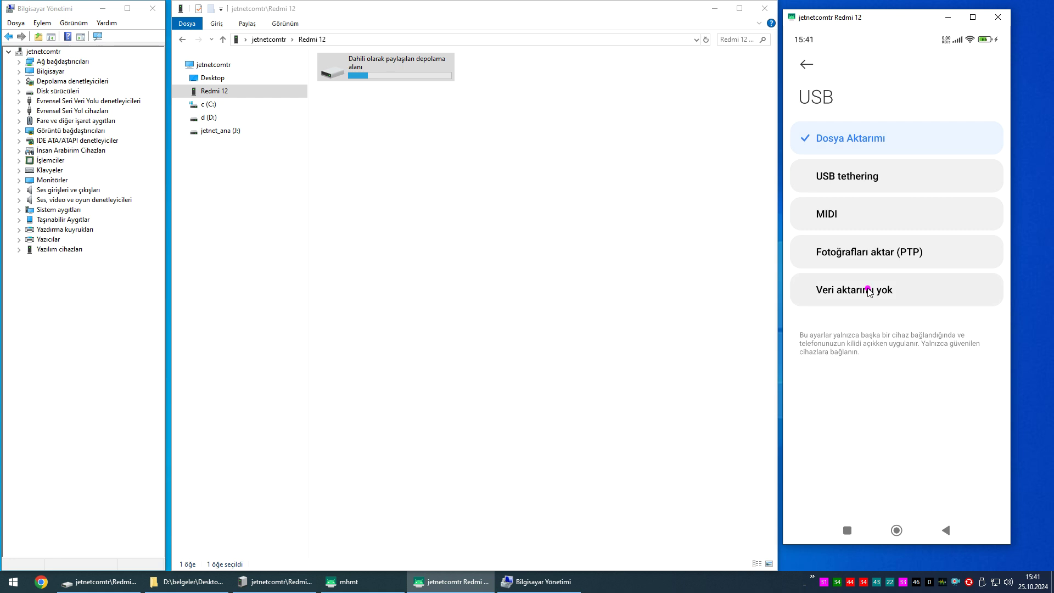
{"action": "left_click", "coordinate": [806, 64]}
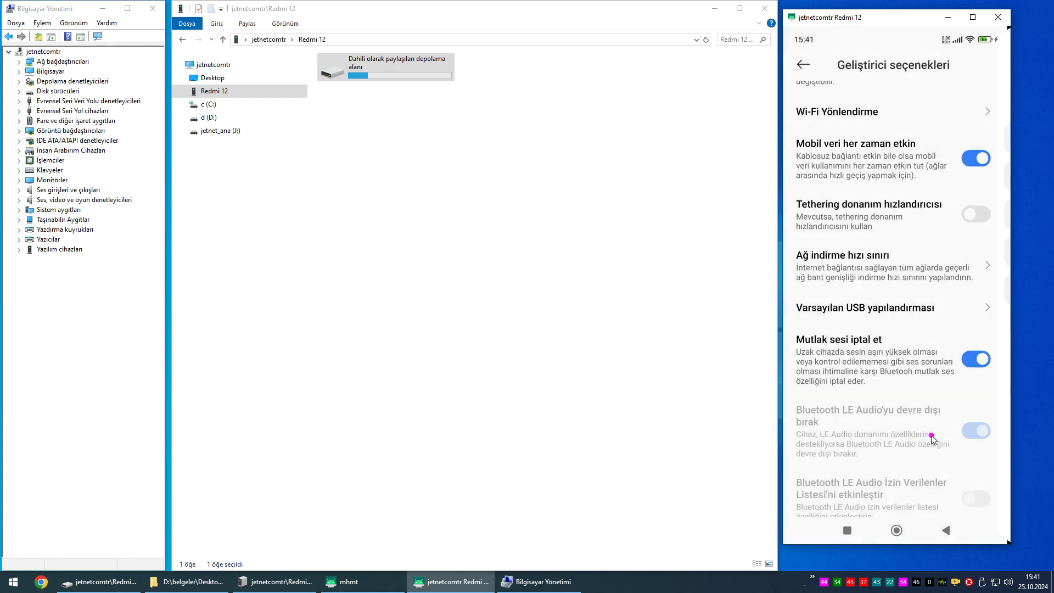
Close Ayarlar from the phone's recent apps and show the notification shade
{"action": "left_click", "coordinate": [848, 531]}
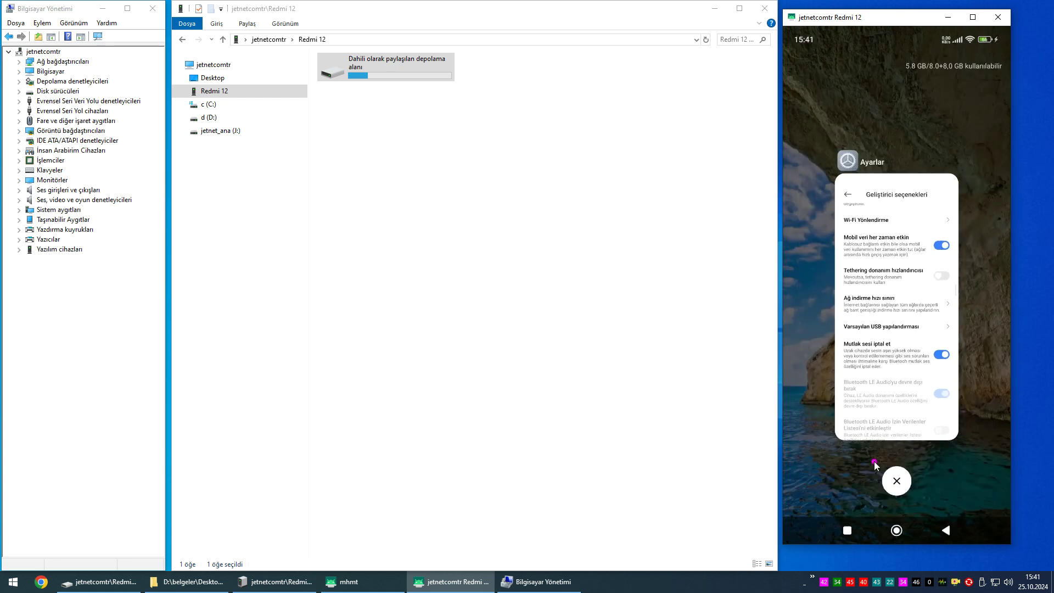
{"action": "left_click_drag", "start_coordinate": [879, 465], "coordinate": [905, 358]}
{"action": "left_click", "coordinate": [954, 215]}
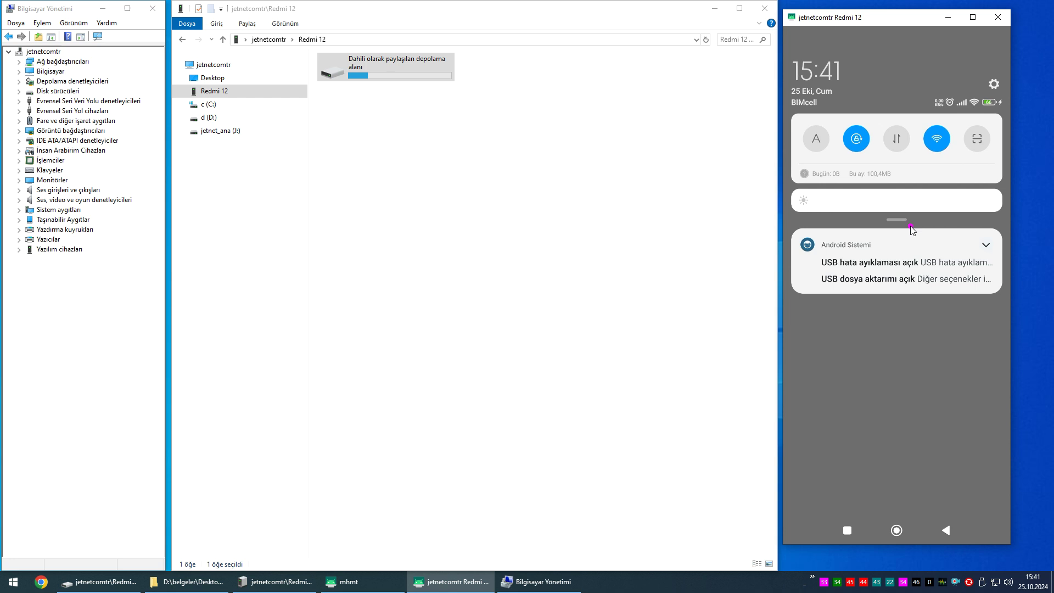
Open the USB usage choices from the Android Sistemi file transfer notification, check the selected mode and dismiss the dialog
{"action": "left_click", "coordinate": [921, 284]}
{"action": "left_click", "coordinate": [924, 276]}
{"action": "left_click", "coordinate": [897, 321]}
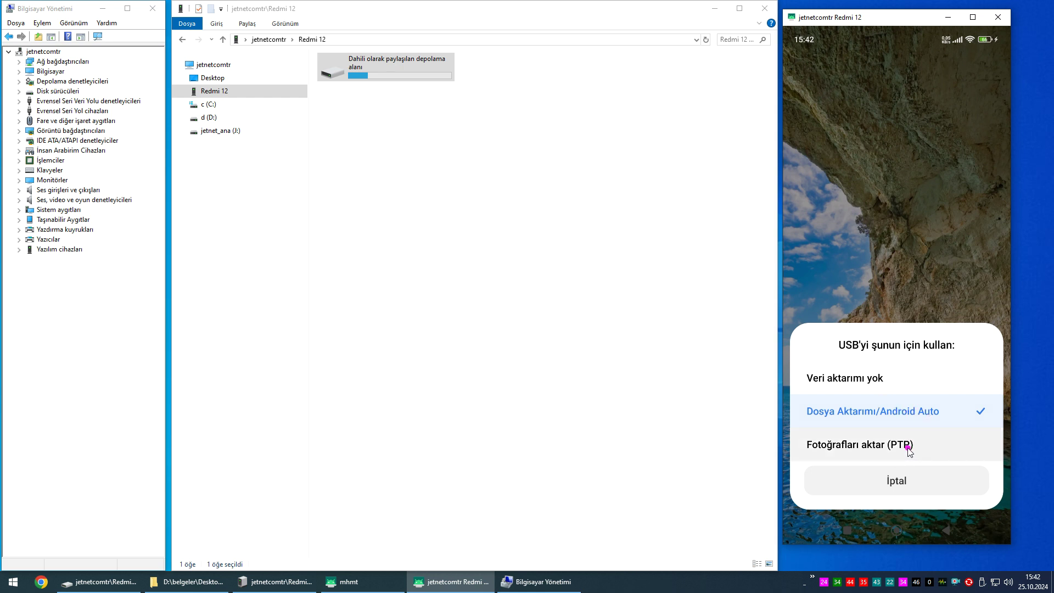
{"action": "left_click", "coordinate": [890, 195]}
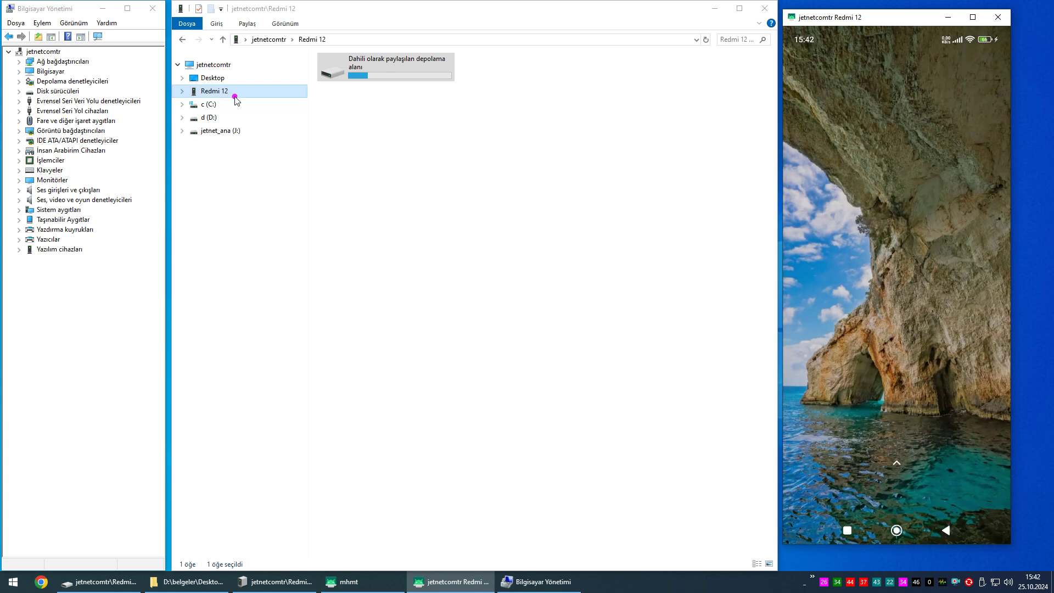
Browse the C: and D: drives in the file explorer and return to the Redmi 12 to check its internal storage
{"action": "left_click", "coordinate": [365, 68]}
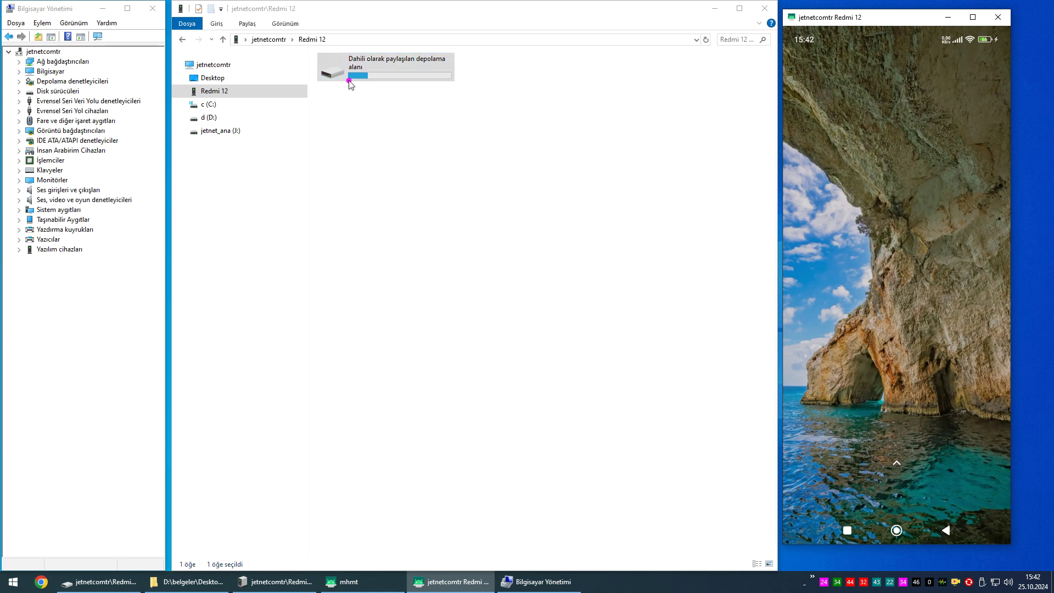
{"action": "left_click", "coordinate": [212, 105]}
{"action": "left_click", "coordinate": [222, 117]}
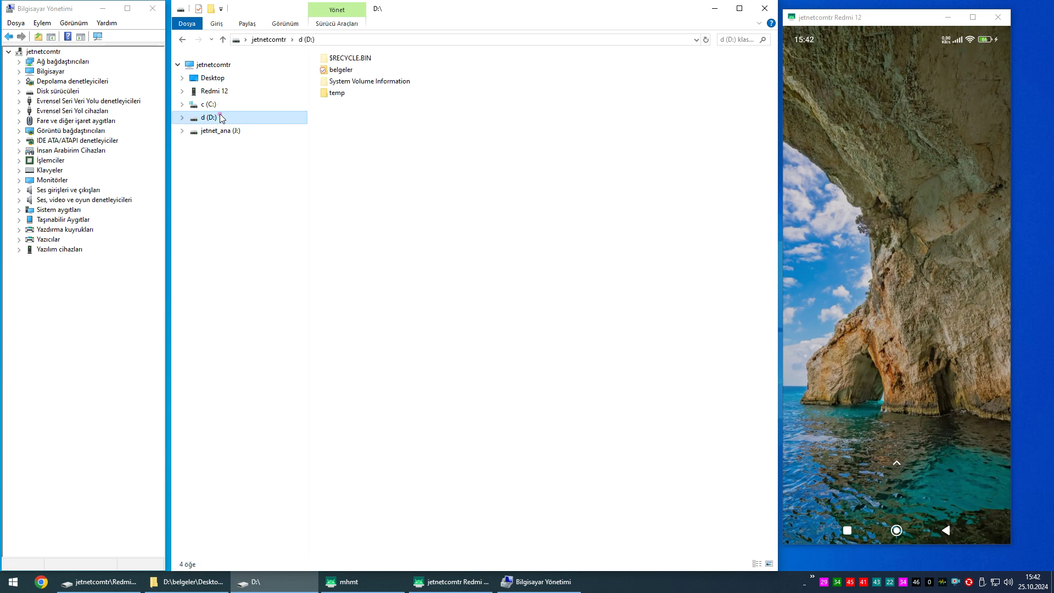
{"action": "left_click", "coordinate": [223, 91]}
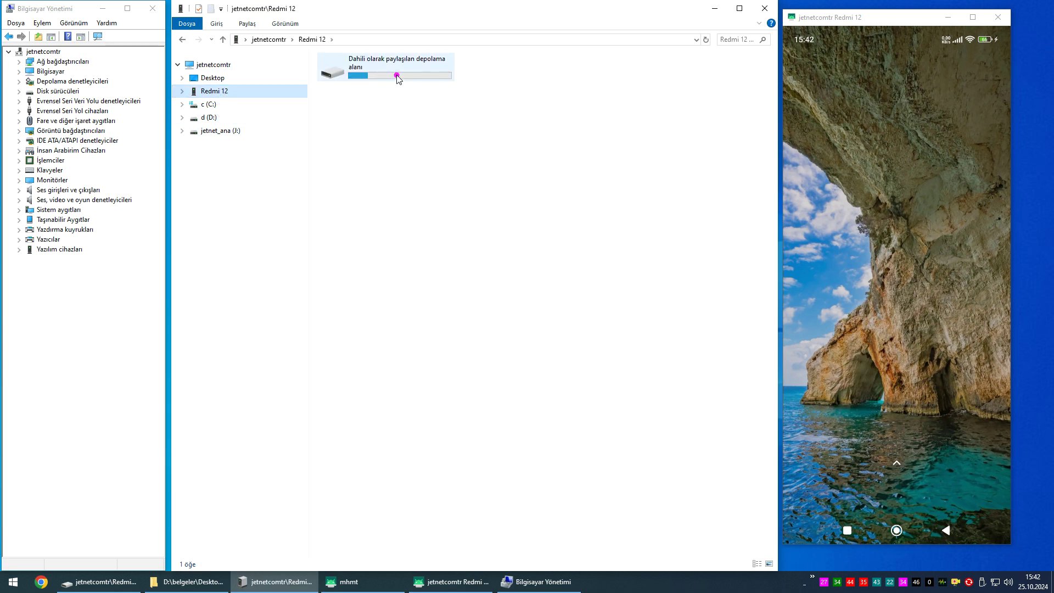
{"action": "mouse_move", "coordinate": [398, 78]}
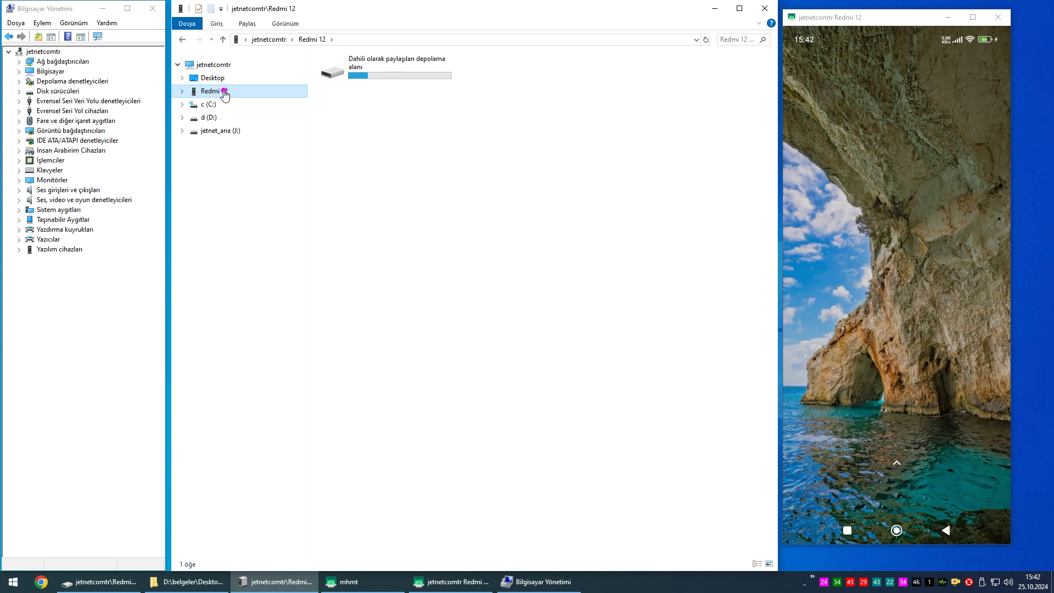
Open the Redmi 12's internal shared storage in the file explorer and show its contents as smaller icons
{"action": "double_click", "coordinate": [387, 77]}
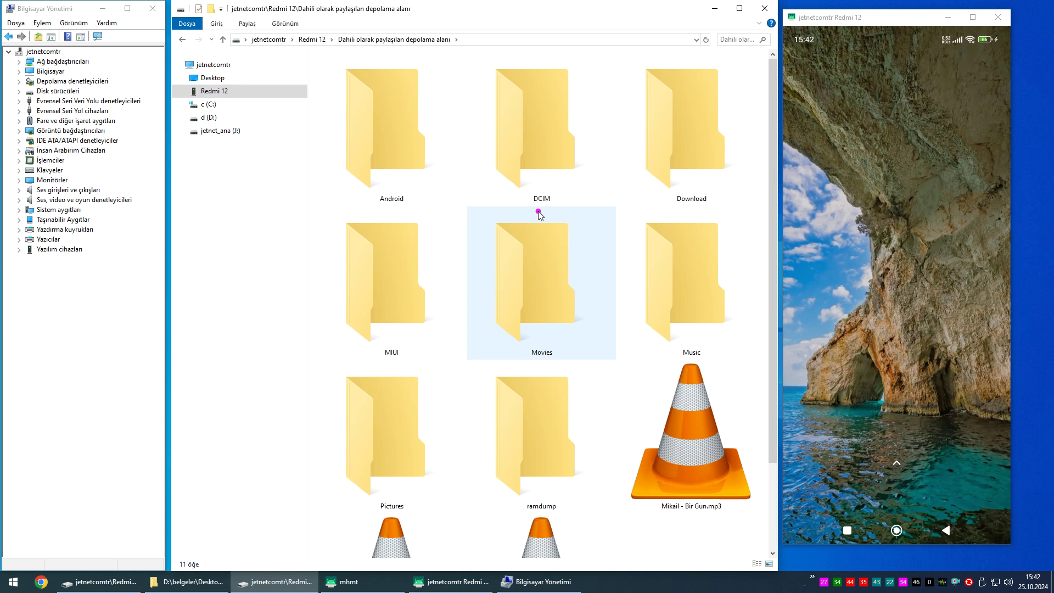
{"action": "left_click", "coordinate": [223, 40]}
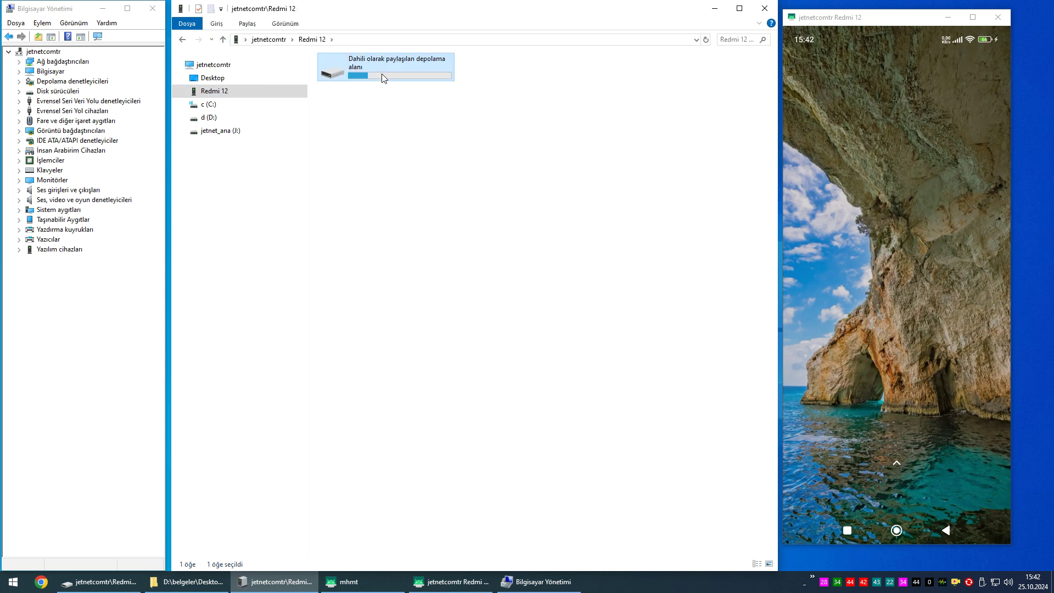
{"action": "double_click", "coordinate": [381, 74]}
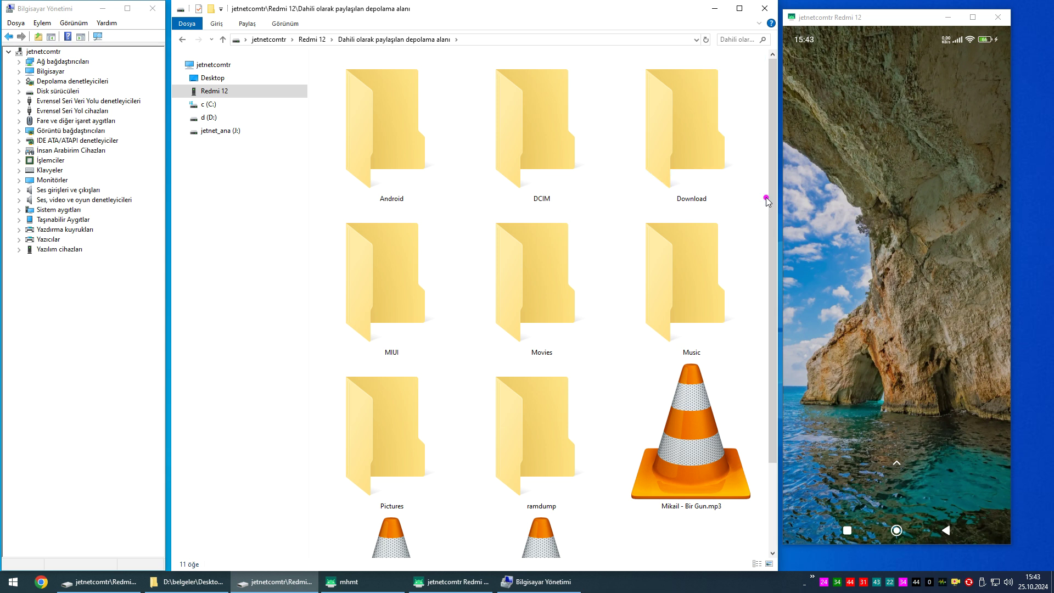
{"action": "left_click", "coordinate": [770, 564]}
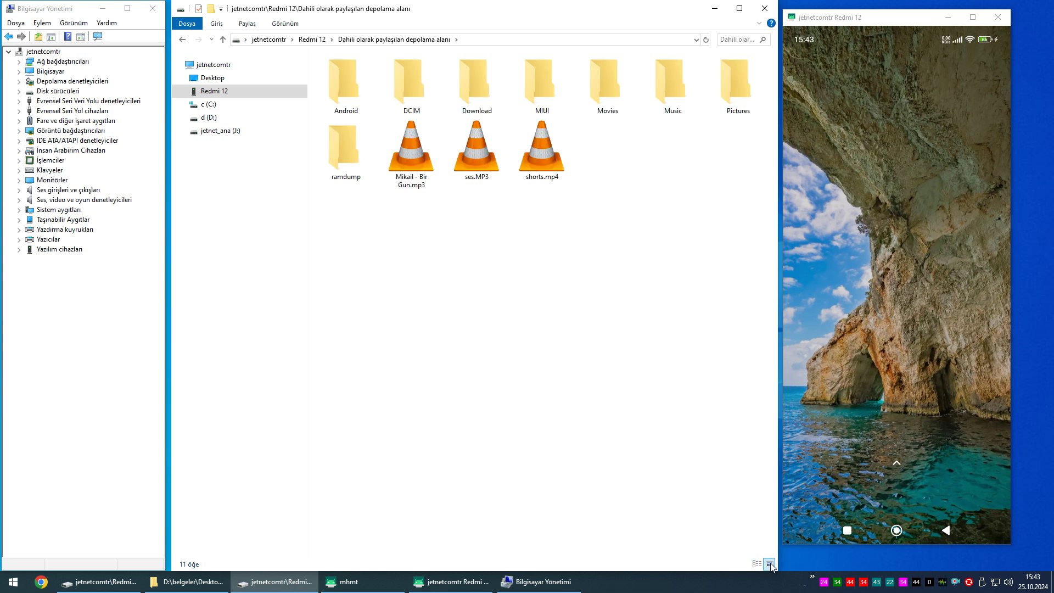
Select the DCIM folder in the phone's internal storage and clear the selection
{"action": "left_click", "coordinate": [413, 75]}
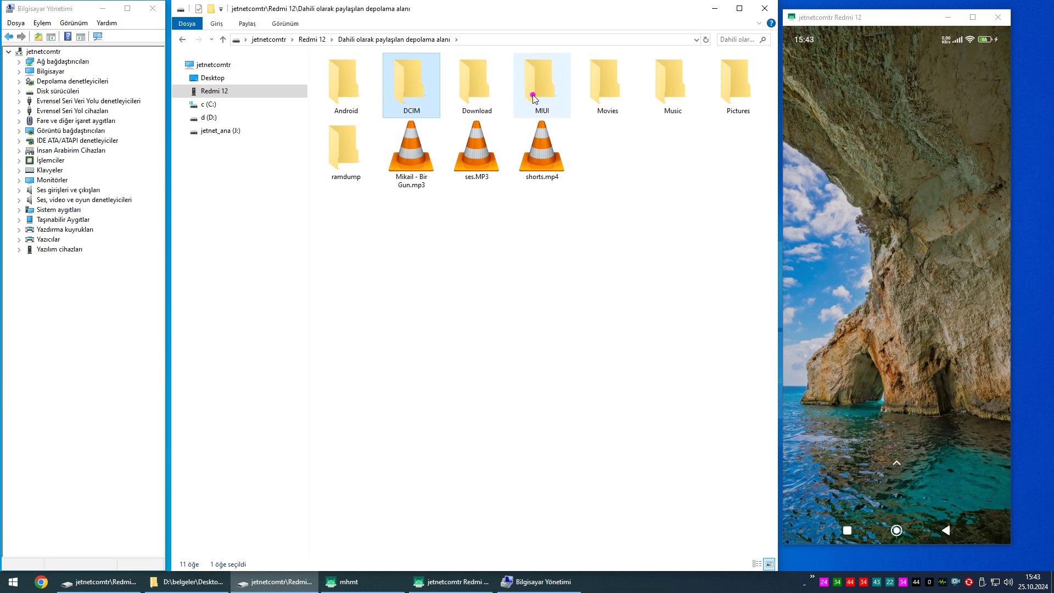
{"action": "left_click", "coordinate": [746, 100]}
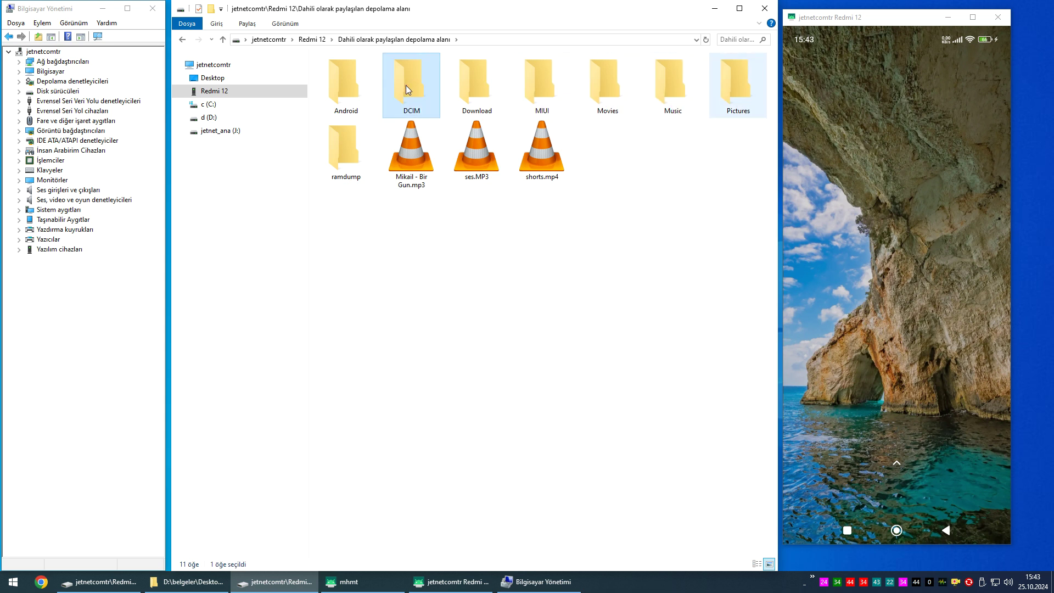
{"action": "left_click", "coordinate": [506, 255]}
{"action": "left_click", "coordinate": [504, 251]}
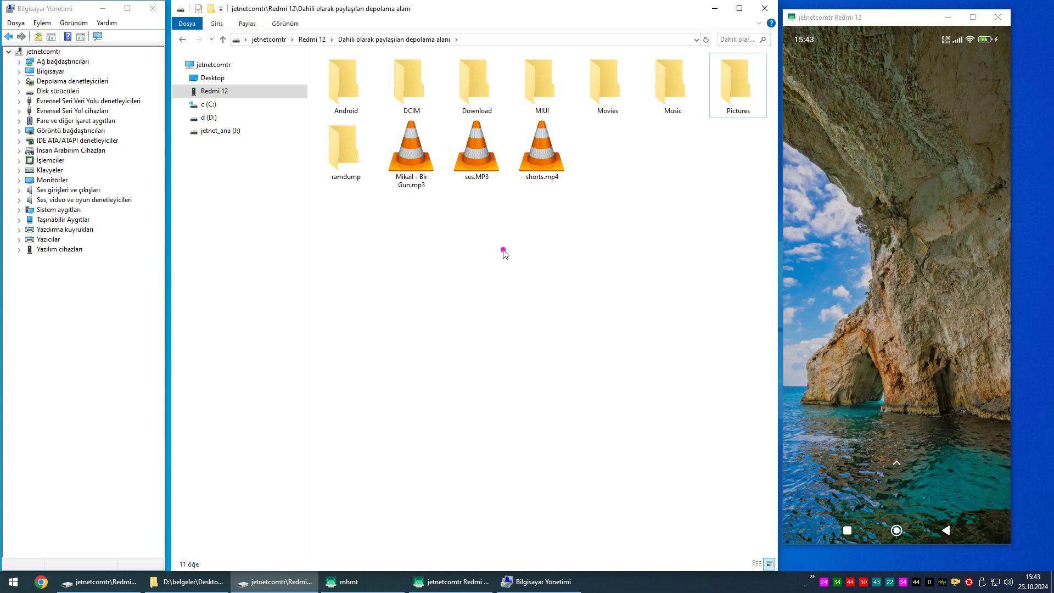
Select everything in the internal storage except Mikail - Bir Gun.mp3 and ses.MP3, and clear the selection
{"action": "key", "text": "ctrl+a"}
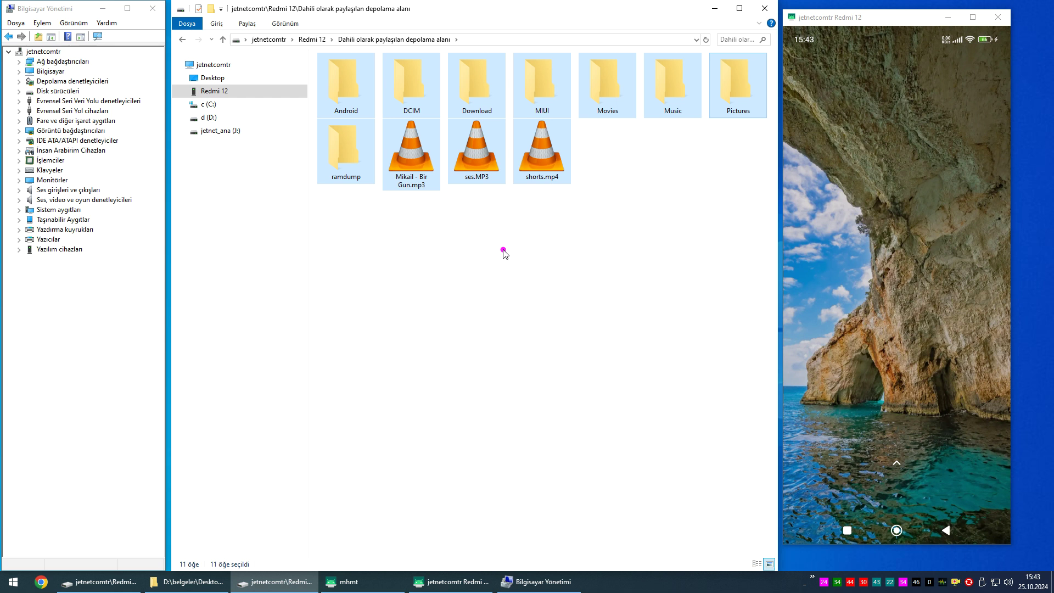
{"action": "left_click", "coordinate": [504, 252]}
{"action": "key", "text": "ctrl+a"}
{"action": "left_click", "coordinate": [489, 169], "text": "ctrl"}
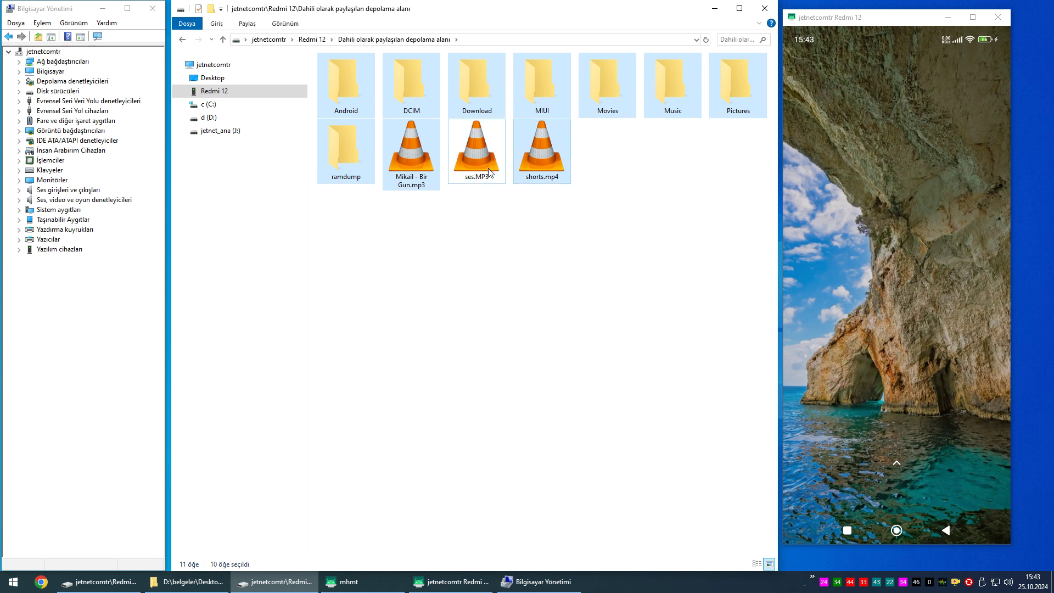
{"action": "left_click", "coordinate": [557, 169], "text": "ctrl"}
{"action": "left_click", "coordinate": [542, 150], "text": "ctrl"}
{"action": "left_click", "coordinate": [412, 151], "text": "ctrl"}
{"action": "left_click", "coordinate": [484, 171], "text": "ctrl"}
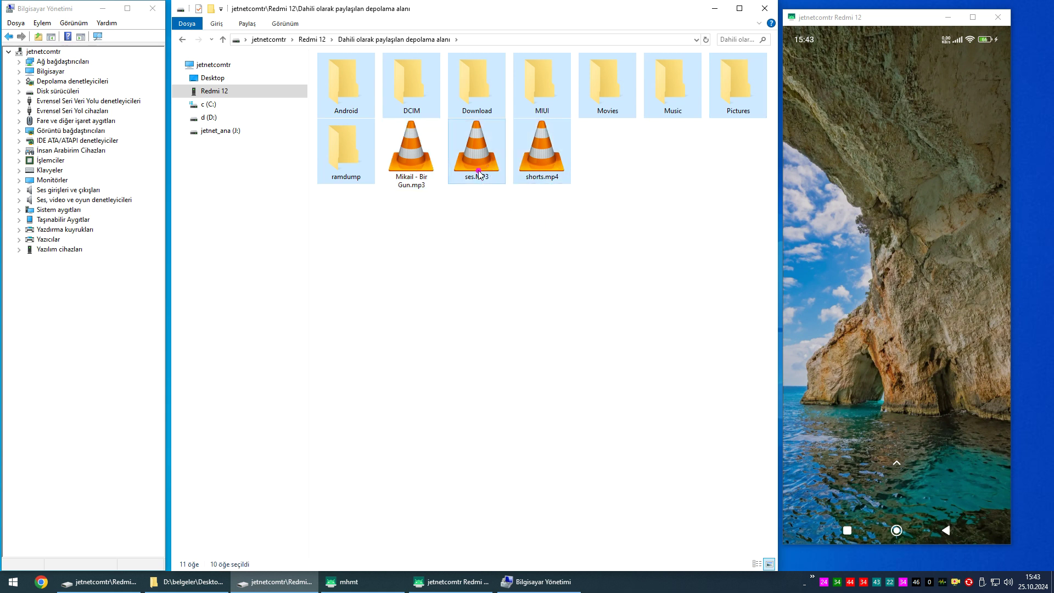
{"action": "left_click", "coordinate": [480, 181], "text": "ctrl"}
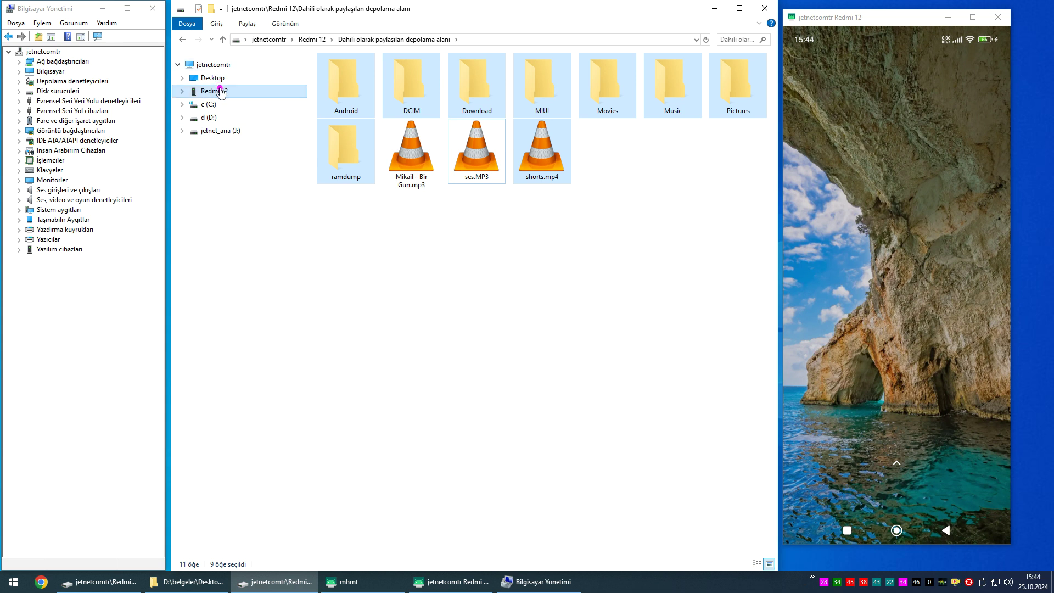
{"action": "left_click", "coordinate": [514, 259]}
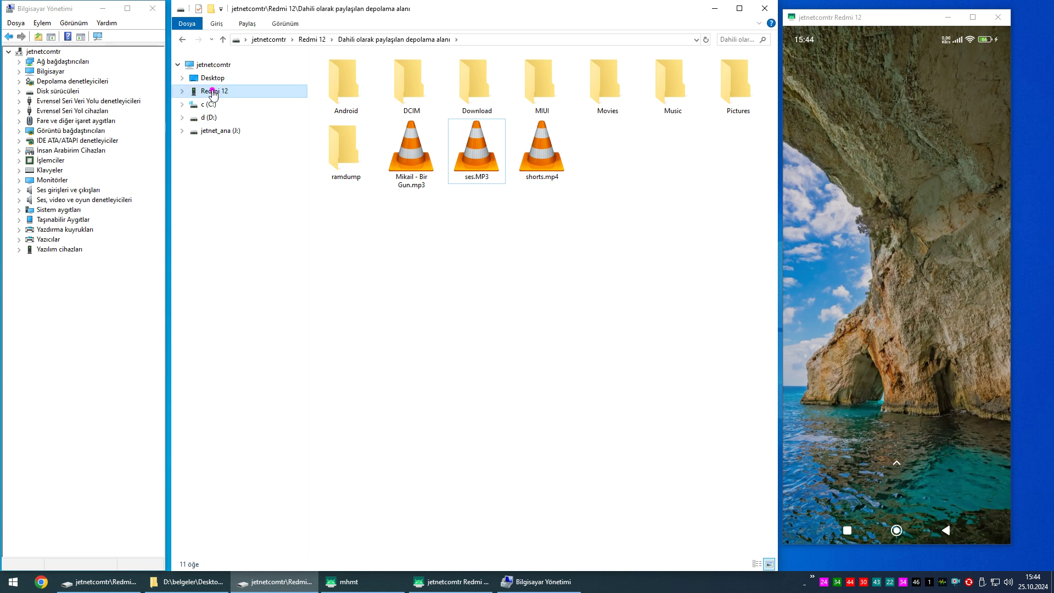
Return to the computer's drive overview, check the safely removable hardware, and expand Evrensel Seri Yol cihazları in Bilgisayar Yönetimi
{"action": "left_click", "coordinate": [222, 64]}
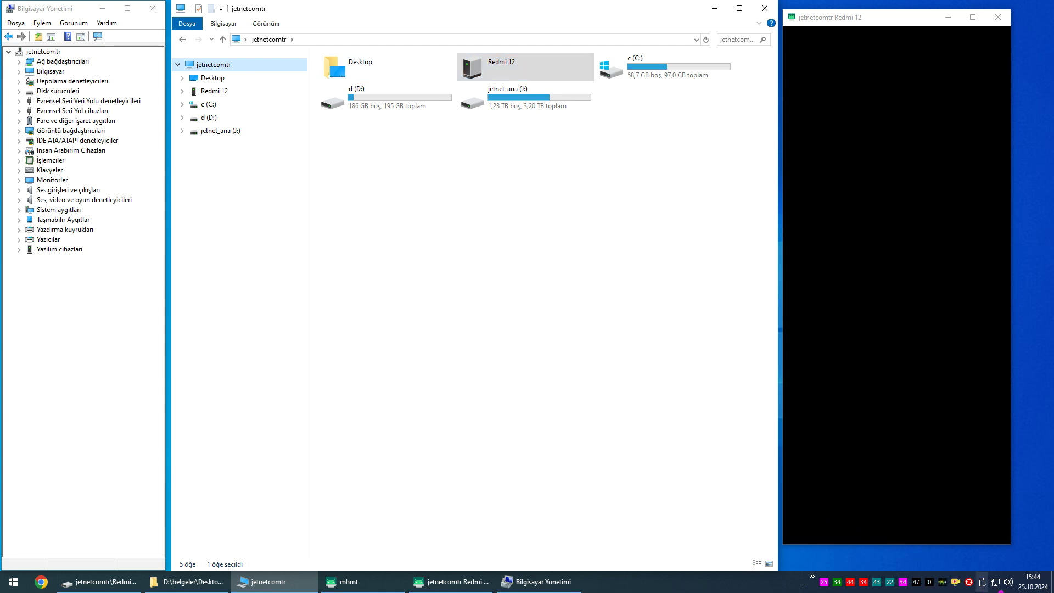
{"action": "left_click", "coordinate": [983, 584]}
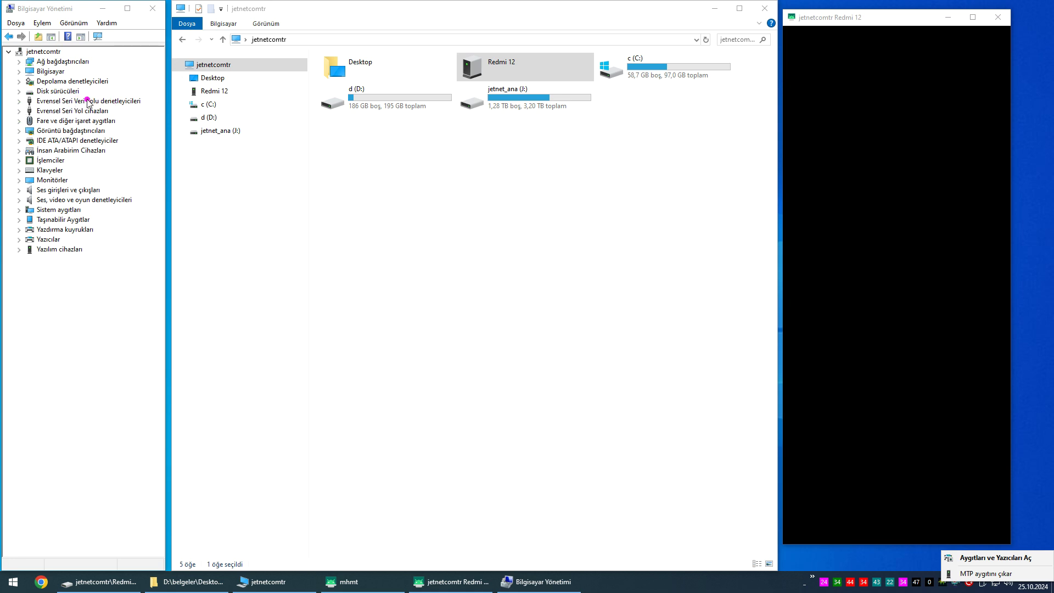
{"action": "left_click", "coordinate": [22, 111]}
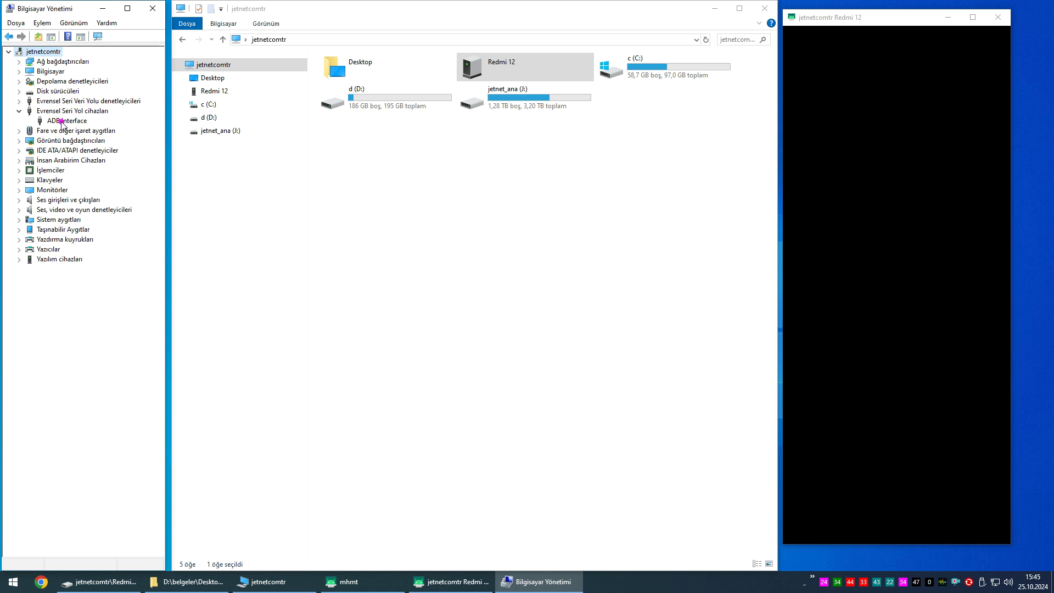
Wake the mirrored phone and open the USB usage choices from its Android Sistemi file transfer notification
{"action": "left_click", "coordinate": [864, 154]}
{"action": "left_click_drag", "start_coordinate": [899, 486], "coordinate": [905, 371]}
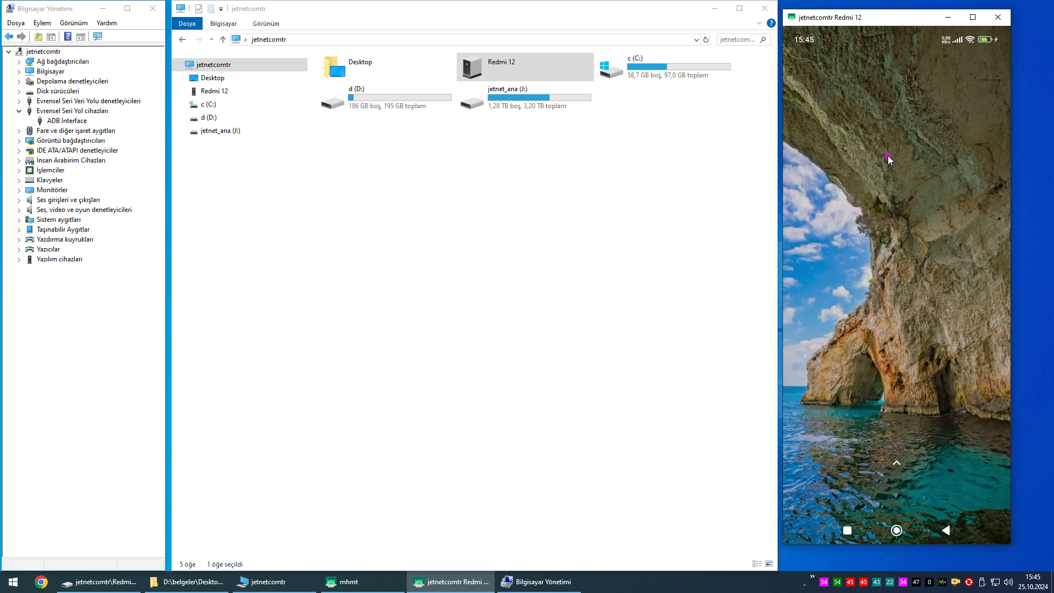
{"action": "left_click_drag", "start_coordinate": [889, 37], "coordinate": [916, 212]}
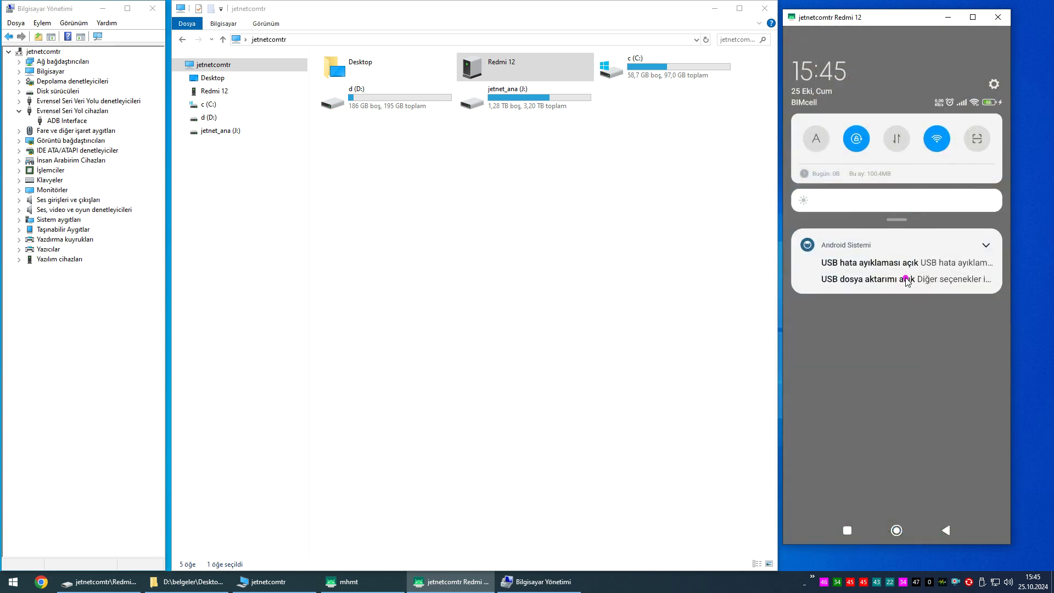
{"action": "left_click", "coordinate": [906, 279]}
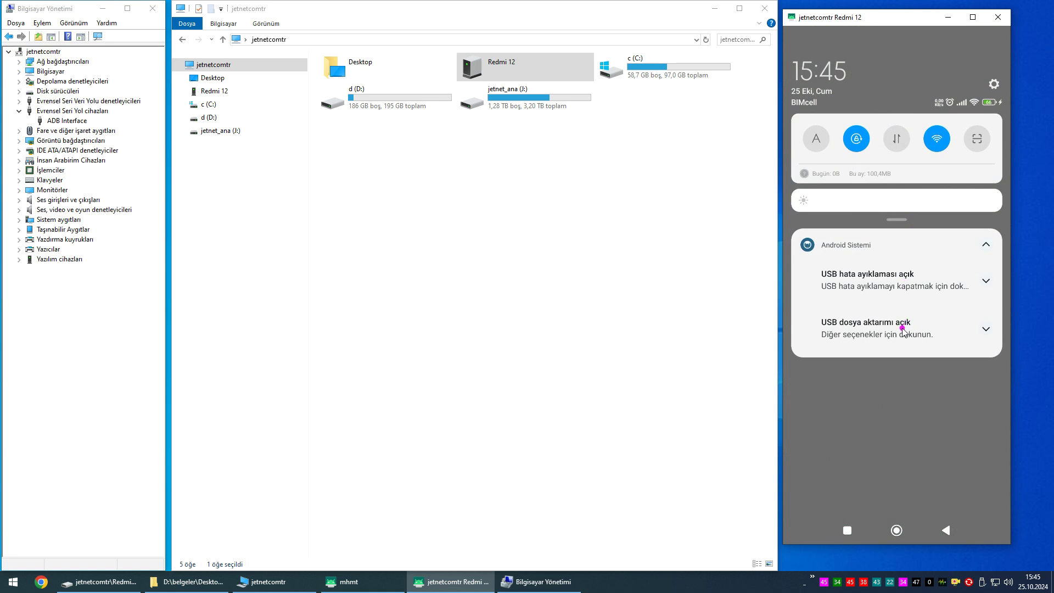
{"action": "left_click", "coordinate": [904, 329]}
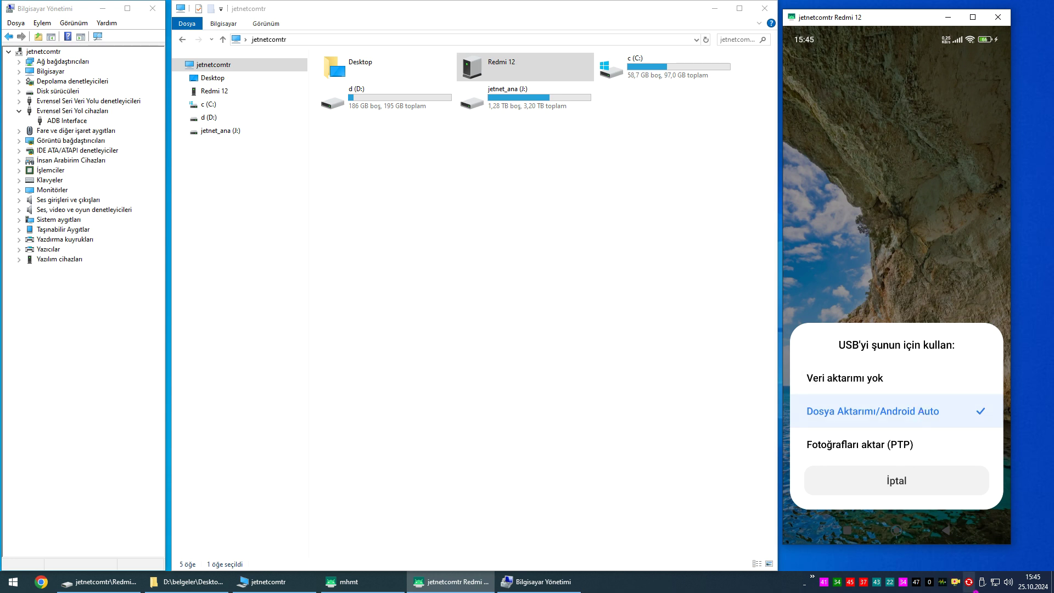
Check the removable hardware list for the option to eject the MTP device, and dismiss it without ejecting
{"action": "left_click", "coordinate": [986, 584]}
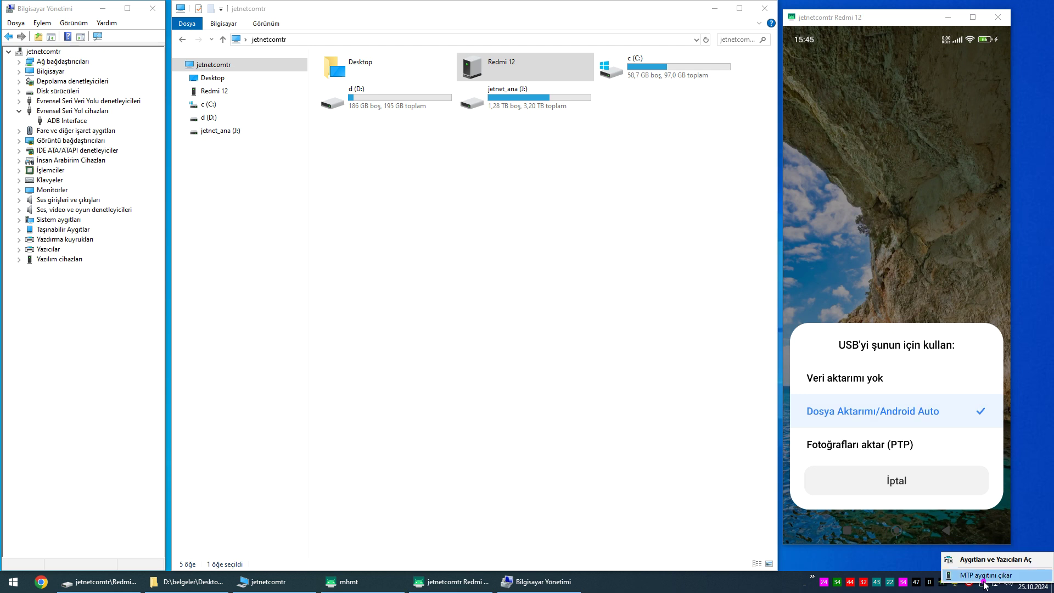
{"action": "left_click", "coordinate": [884, 373]}
{"action": "left_click", "coordinate": [425, 223]}
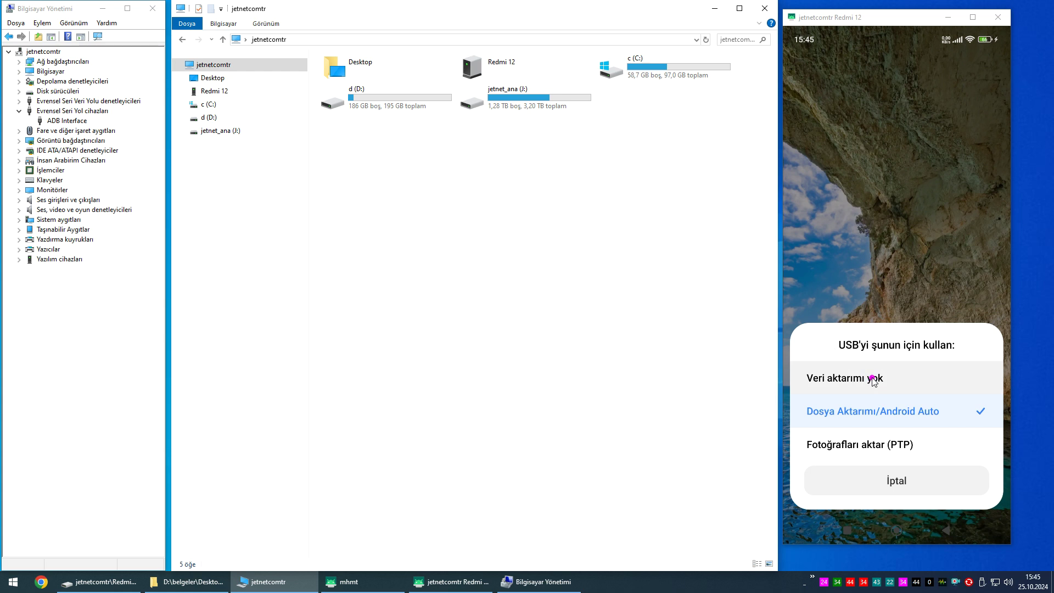
Review the available device actions for ADB Interface in Bilgisayar Yönetimi and dismiss them without applying any
{"action": "left_click", "coordinate": [72, 122]}
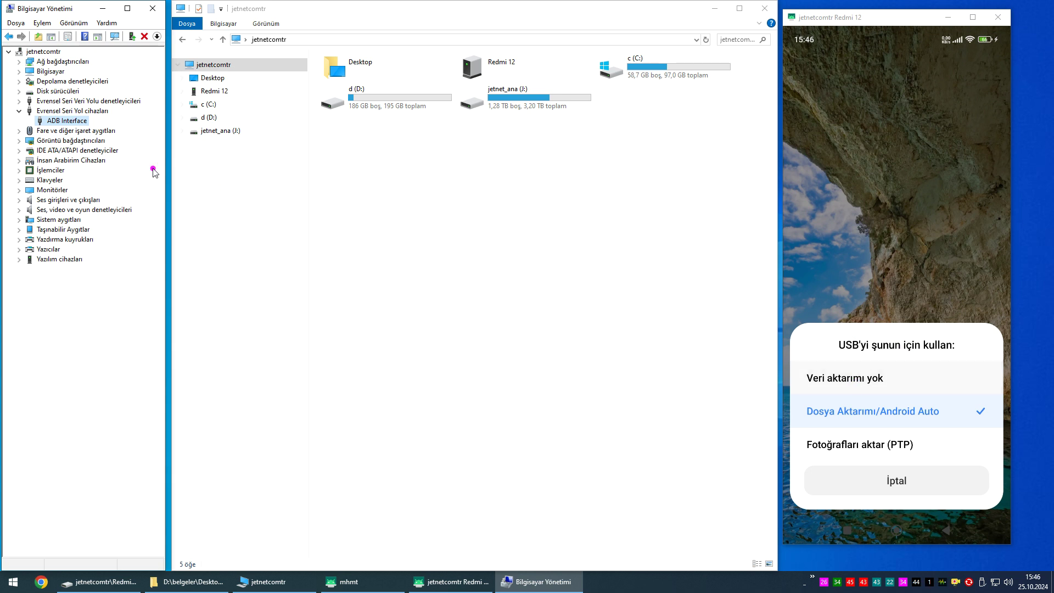
{"action": "right_click", "coordinate": [77, 122]}
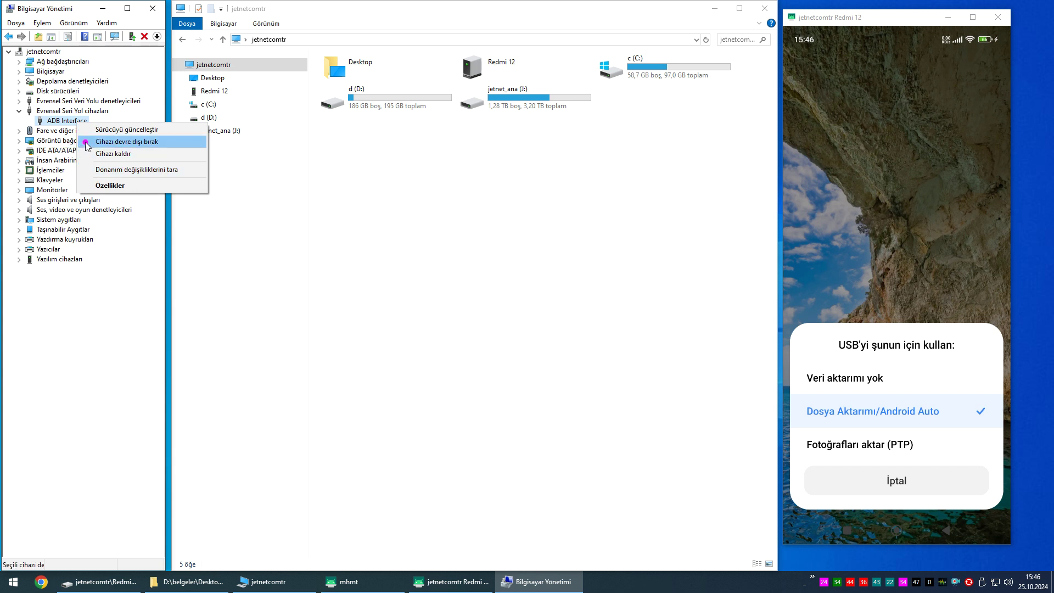
{"action": "left_click", "coordinate": [371, 258]}
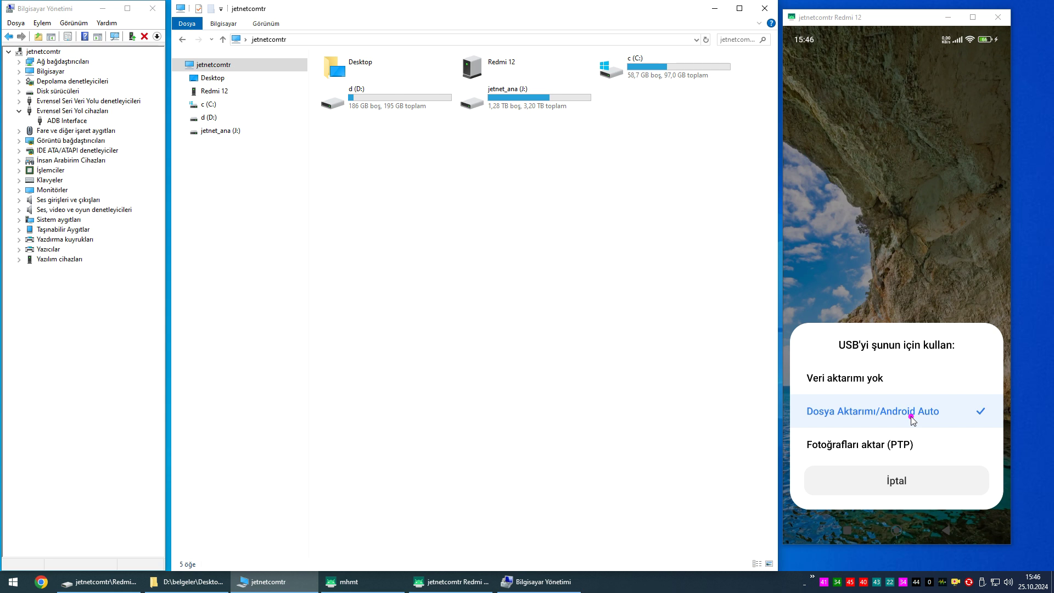
Open the Redmi 12 in the file explorer to show its internal shared storage
{"action": "double_click", "coordinate": [527, 68]}
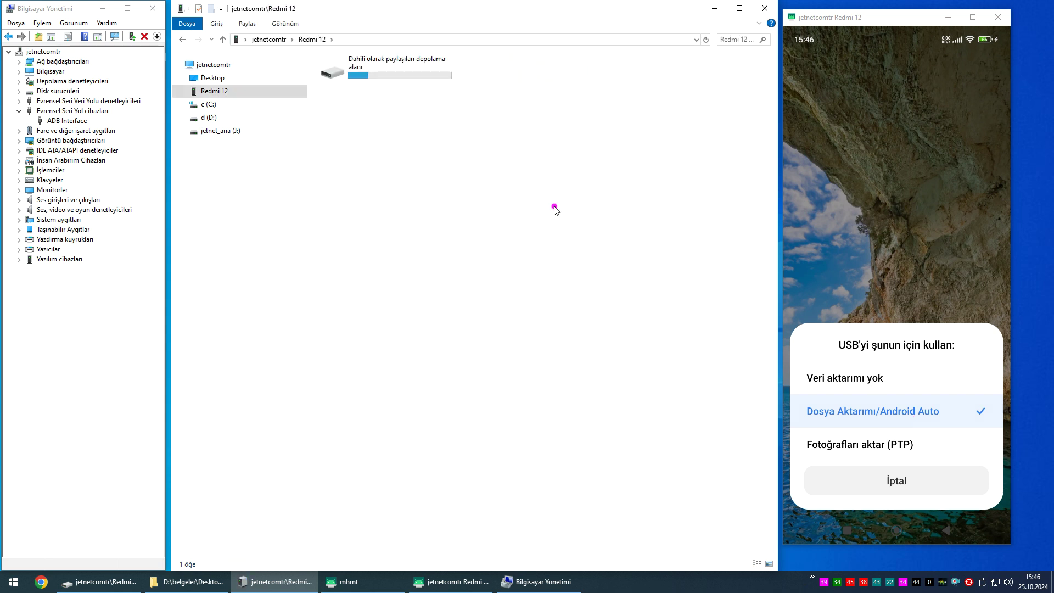